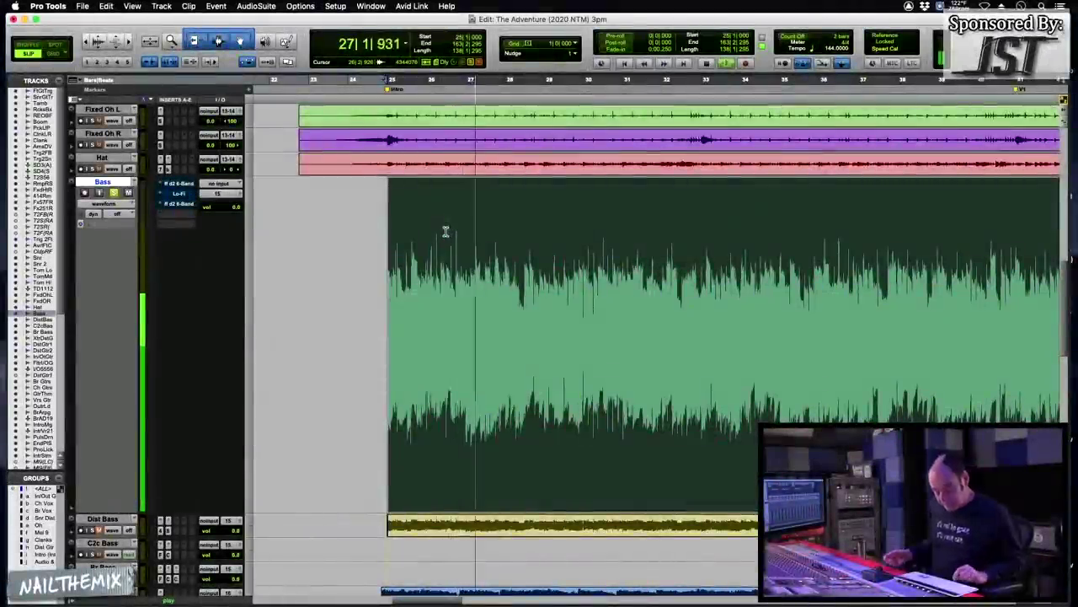
- Stop playback so the counter returns to the bar 25 start point
key(space)
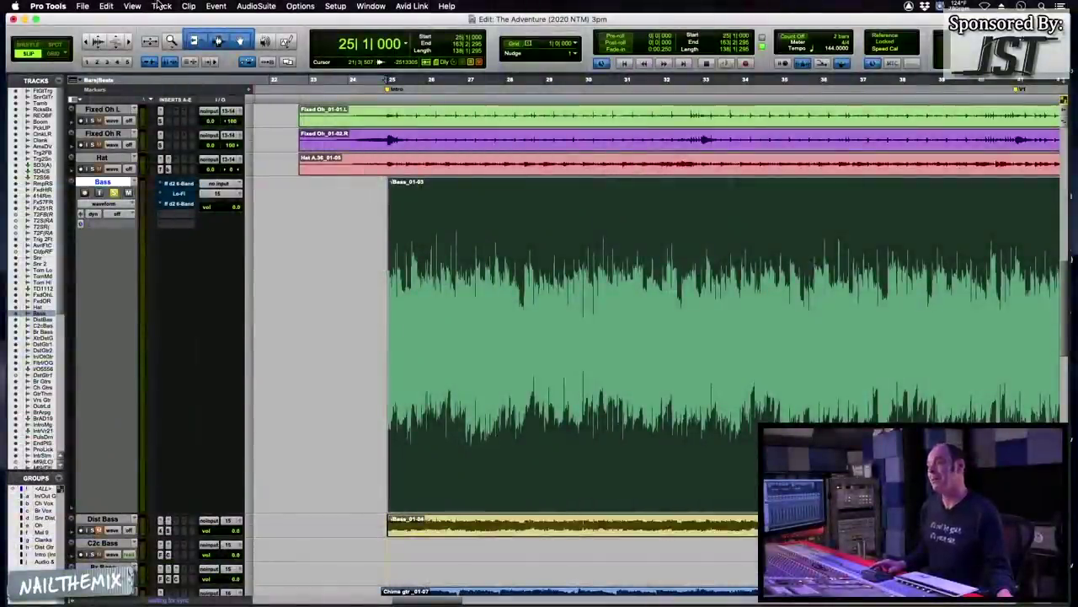
- Turn off clip names via View > Clip > Name, then audition the Bass section
click(159, 5)
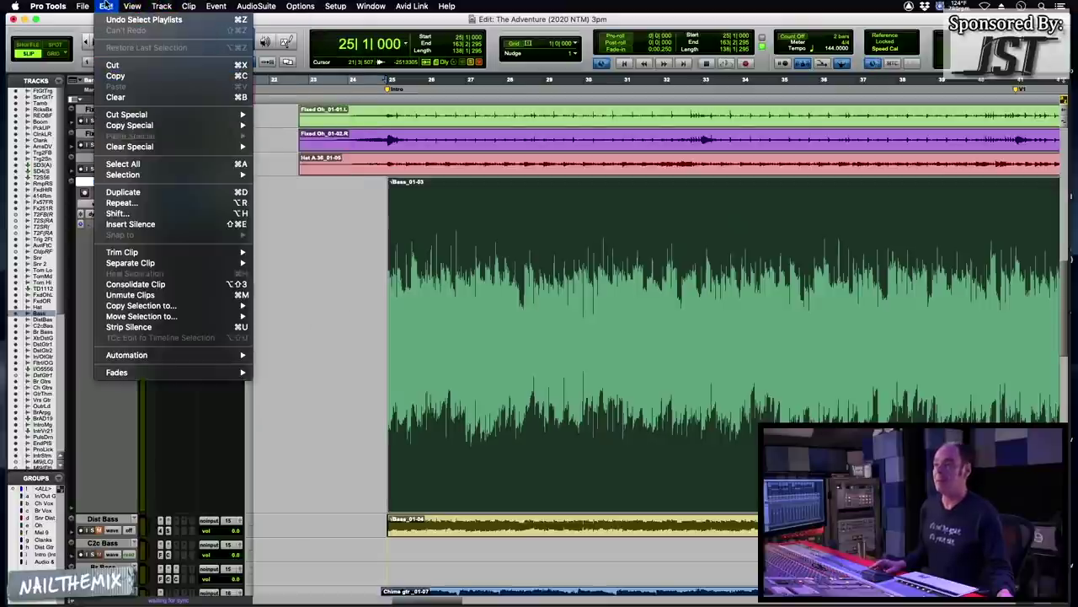
mouse_move(132, 5)
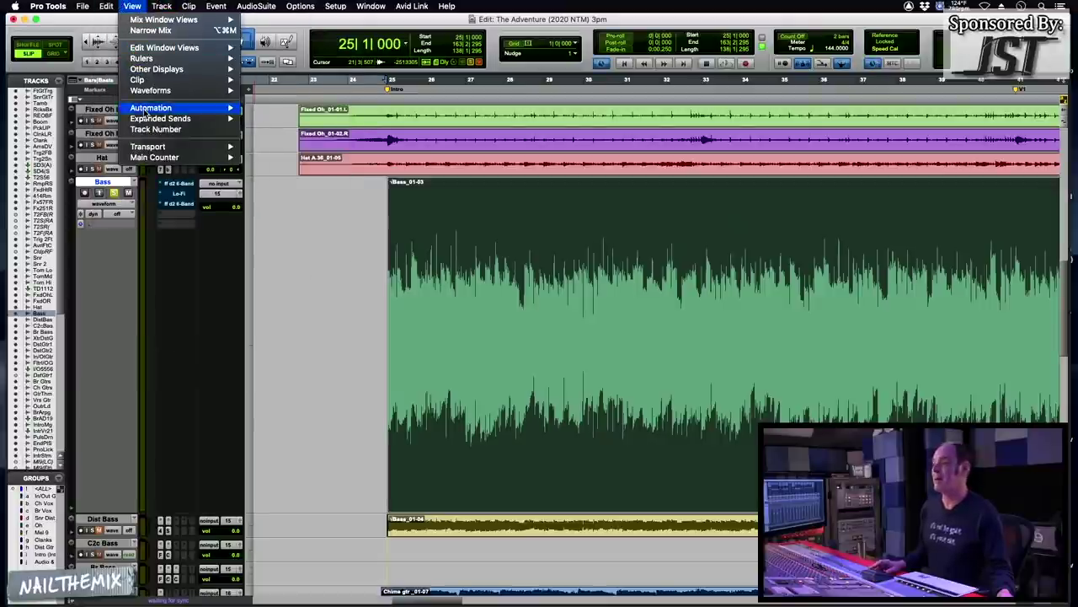
mouse_move(137, 79)
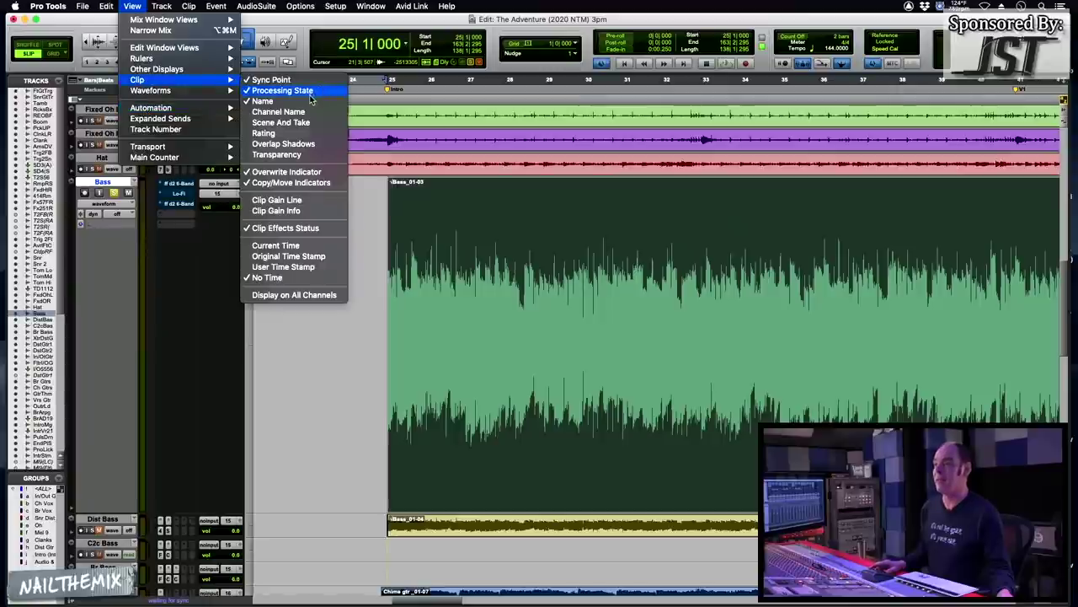
click(314, 101)
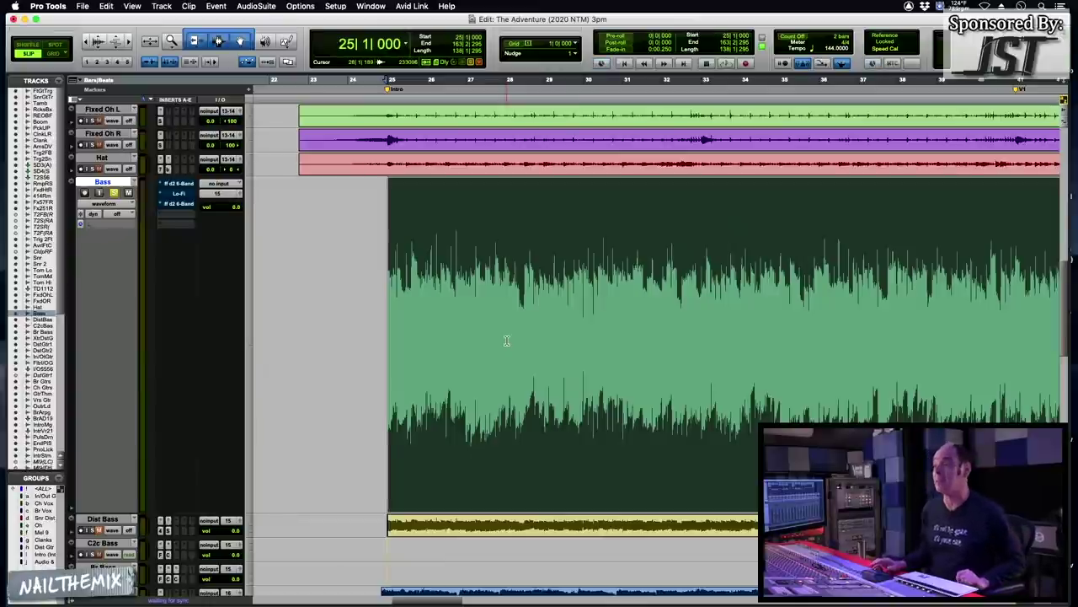
key(space)
key(space)
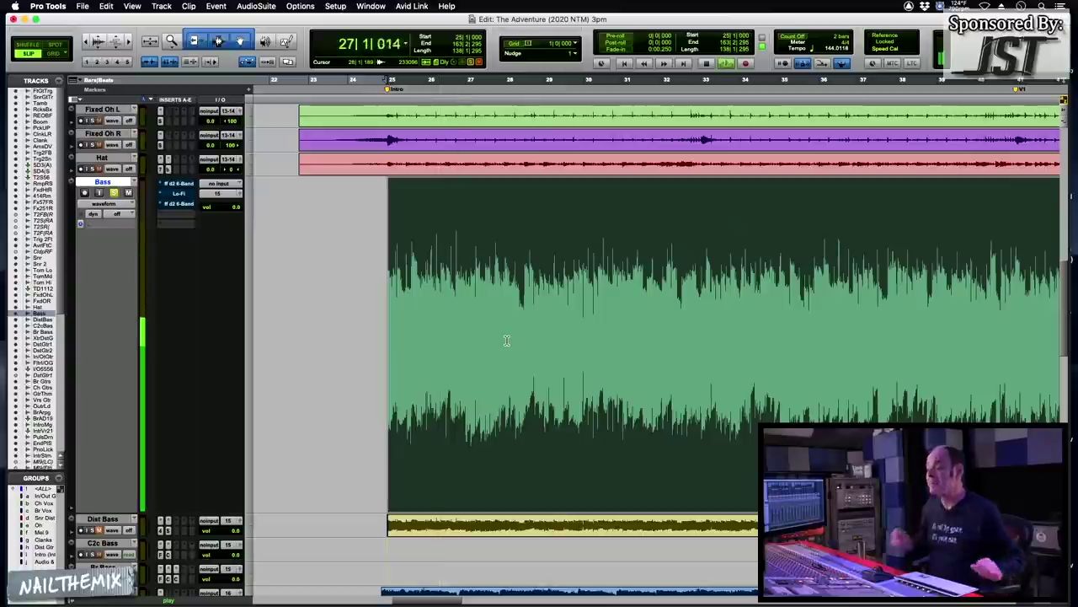
key(space)
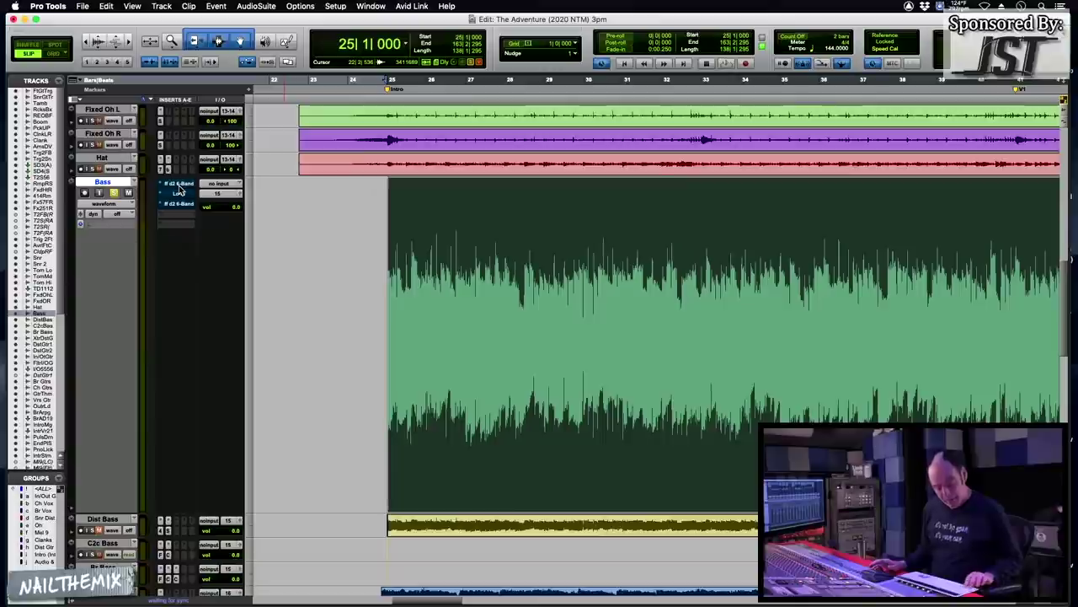
- Audition the bass, then open the Bass track's first d2 6-Band EQ window
click(179, 189)
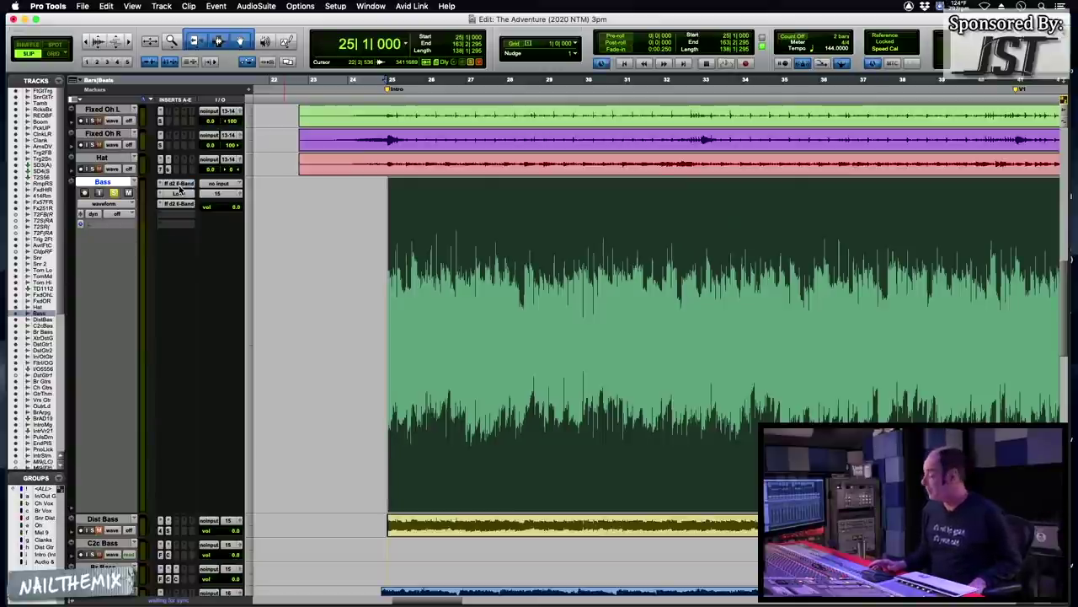
key(space)
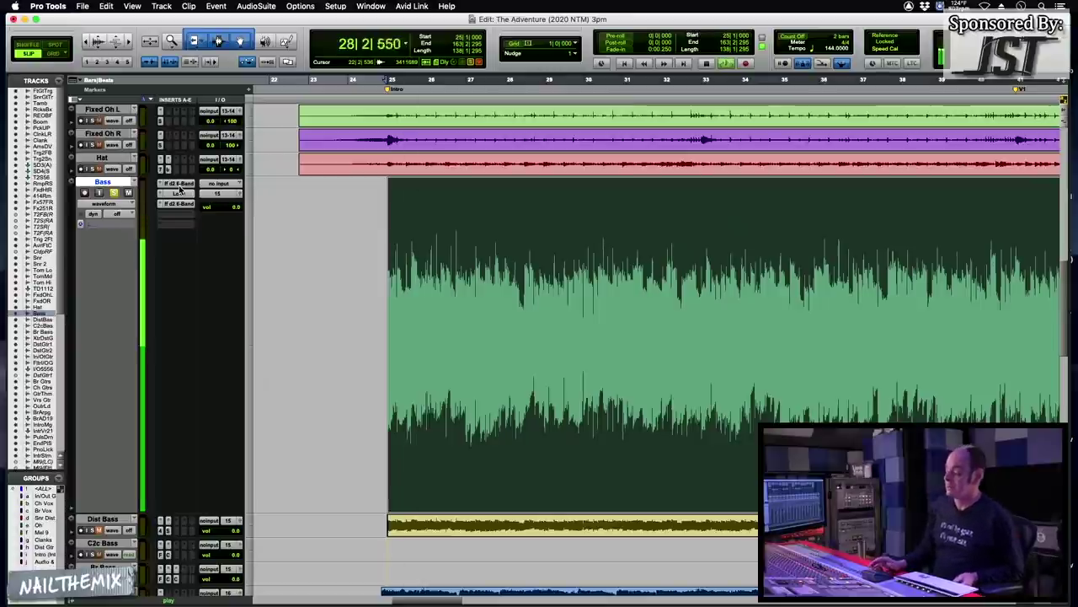
key(space)
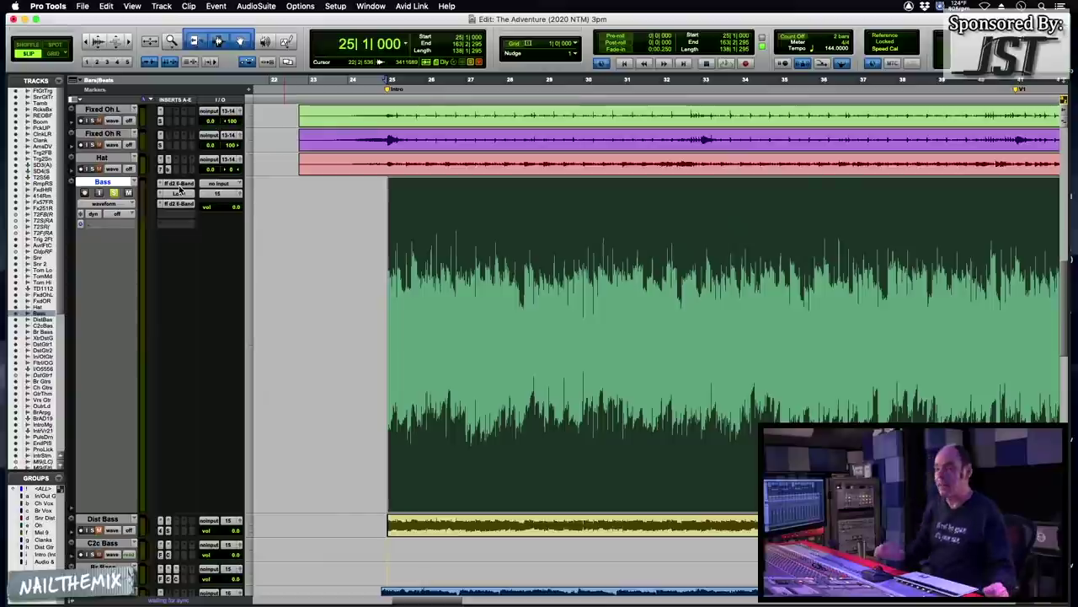
click(178, 185)
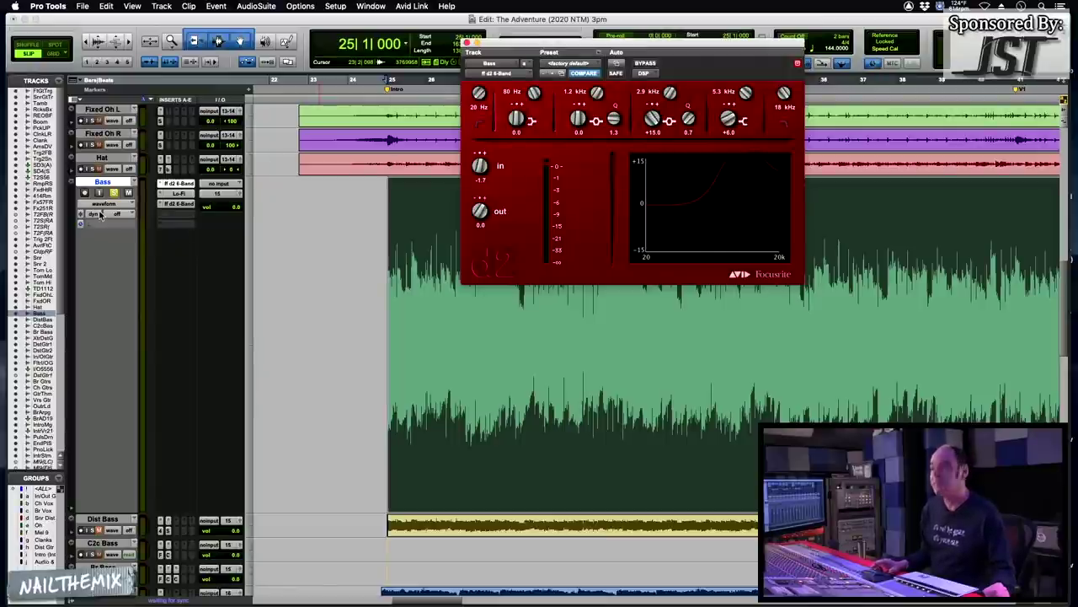
- Browse the Lo-Fi settings, then open the second d2 EQ after the Lo-Fi and audition it
click(174, 193)
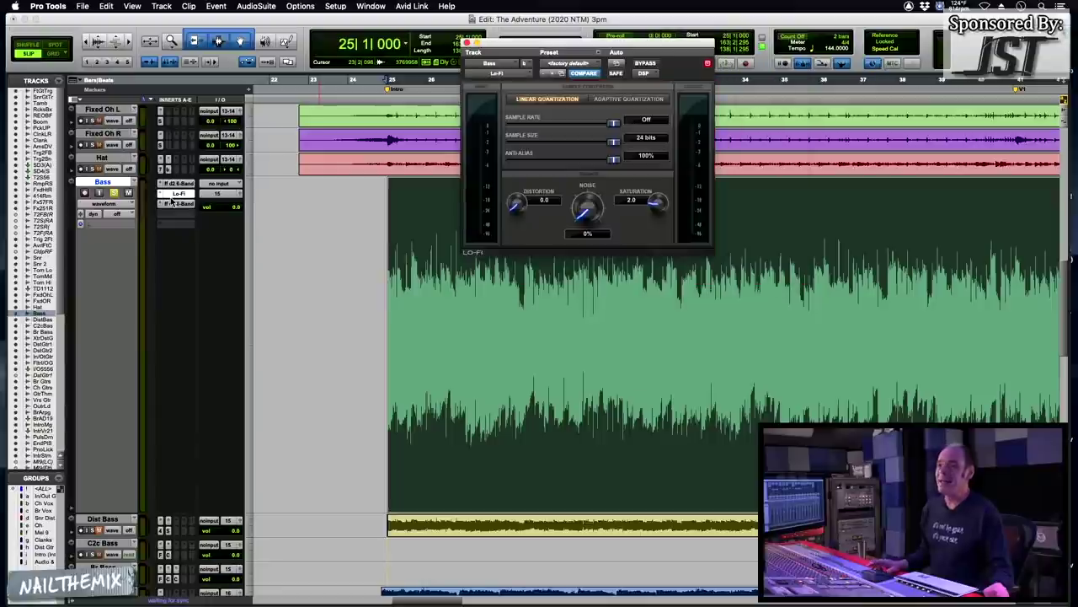
click(174, 184)
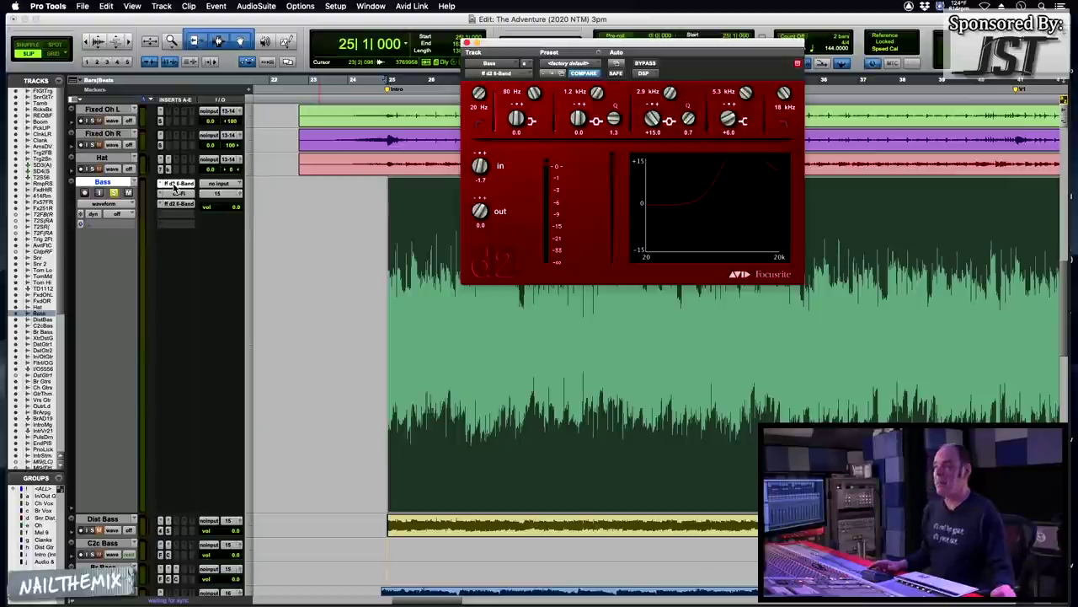
click(177, 192)
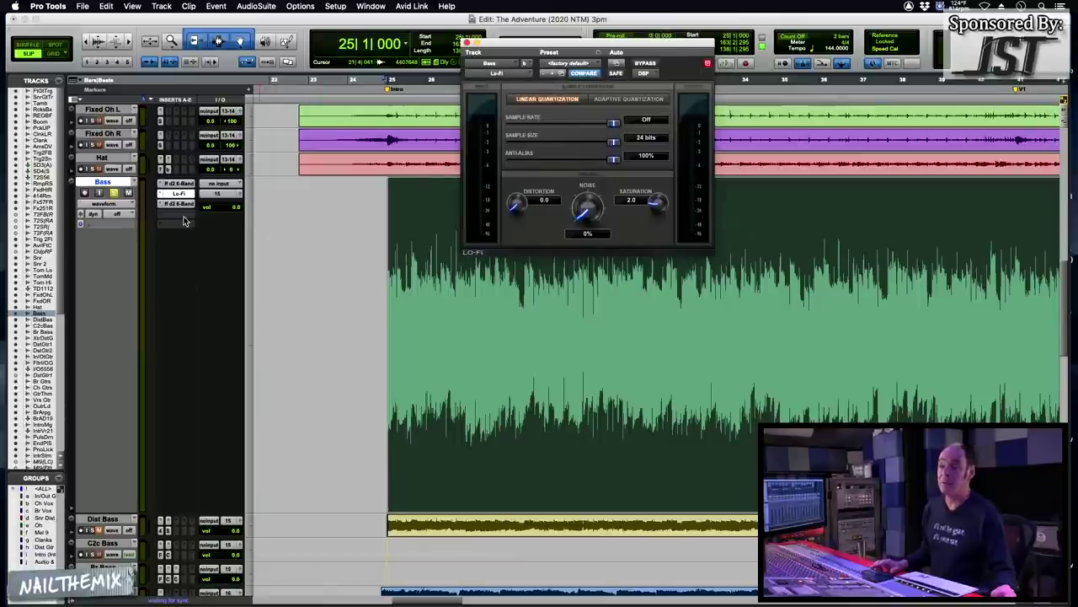
click(184, 207)
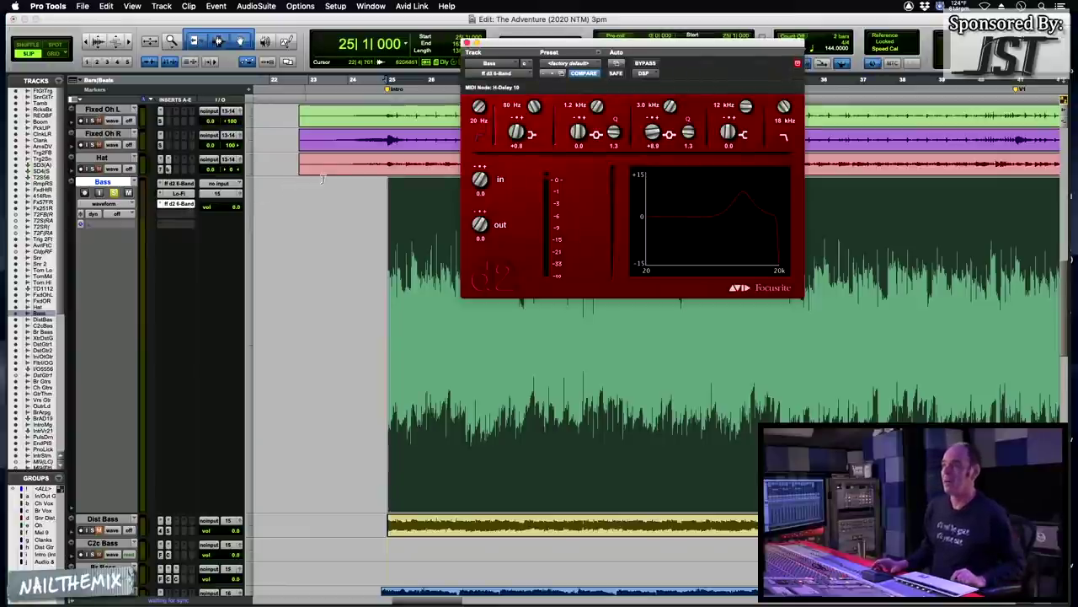
key(space)
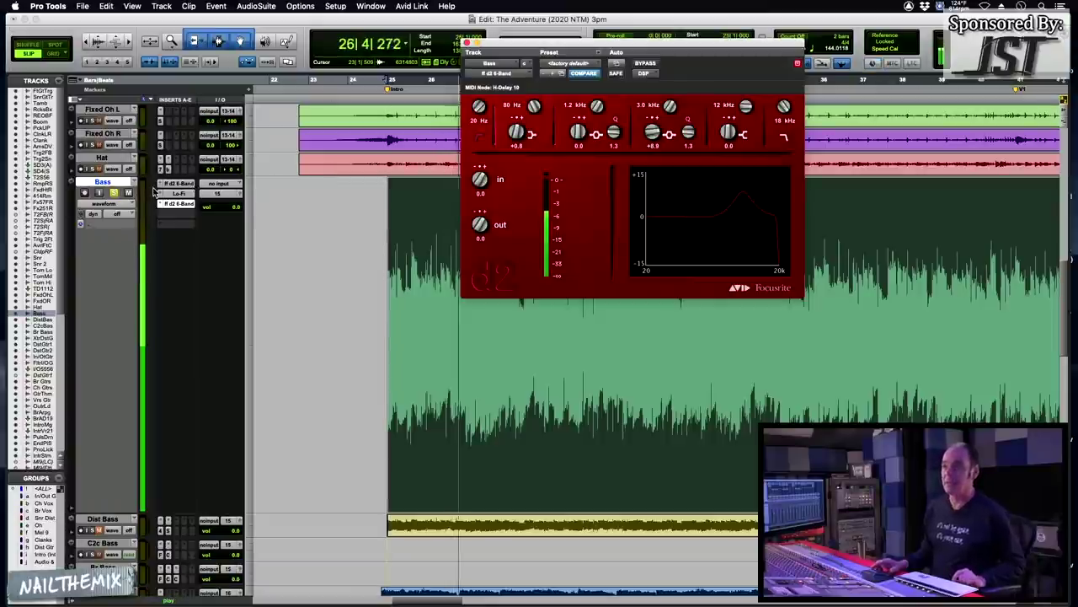
key(space)
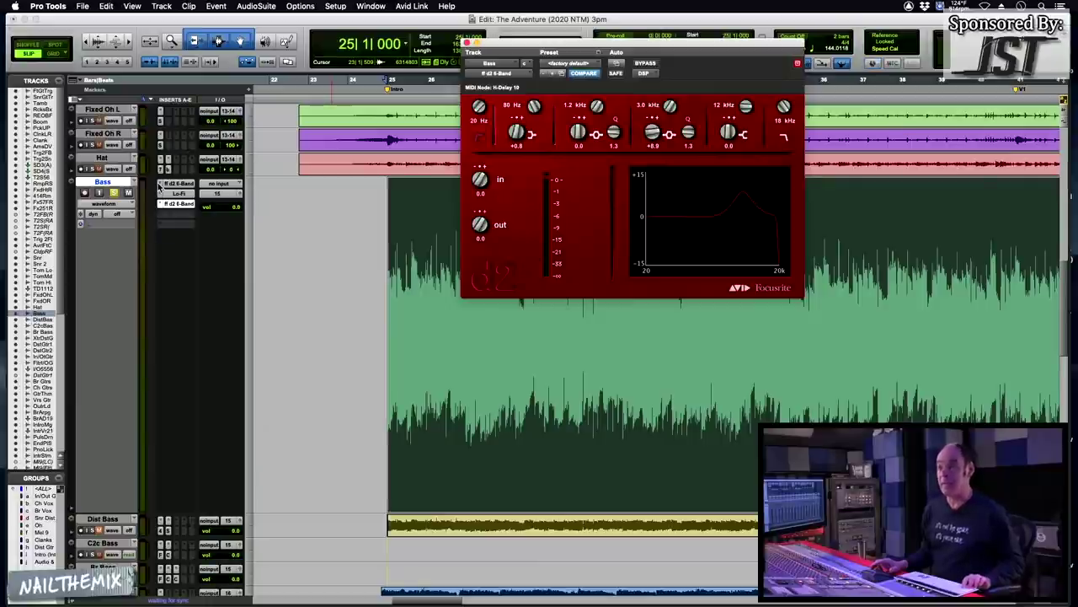
- Compare the second d2 EQ in and out with BYPASS during playback, leaving it active
super+click(160, 183)
key(space)
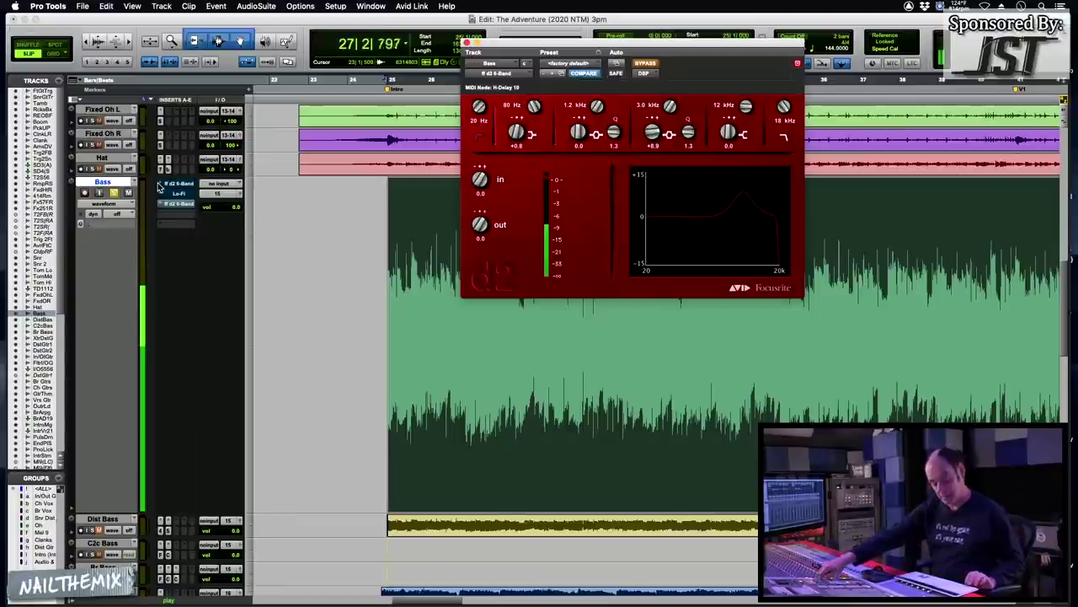
super+click(159, 185)
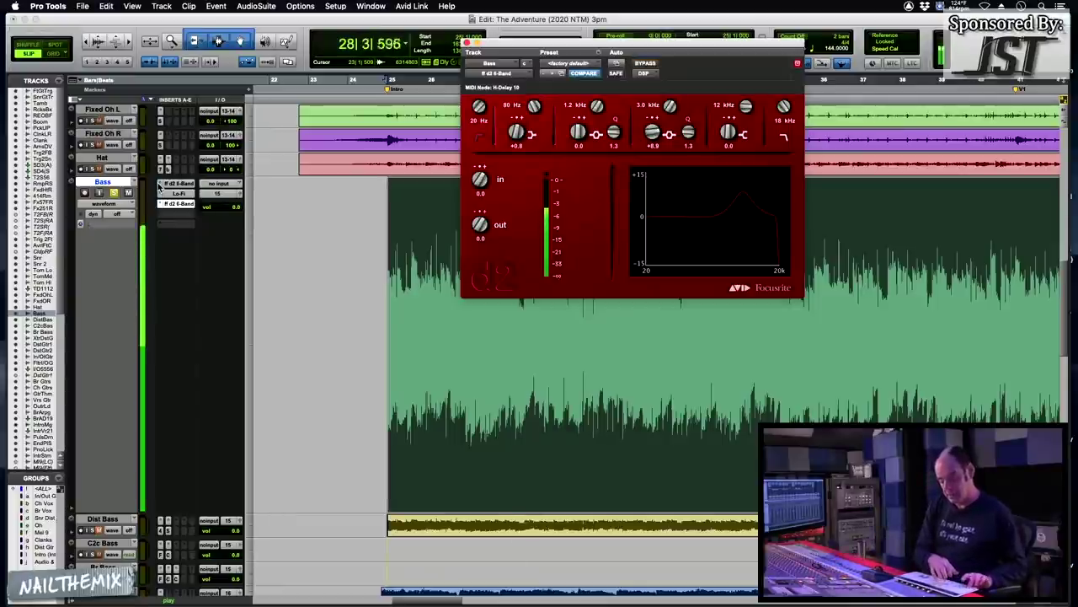
super+click(159, 184)
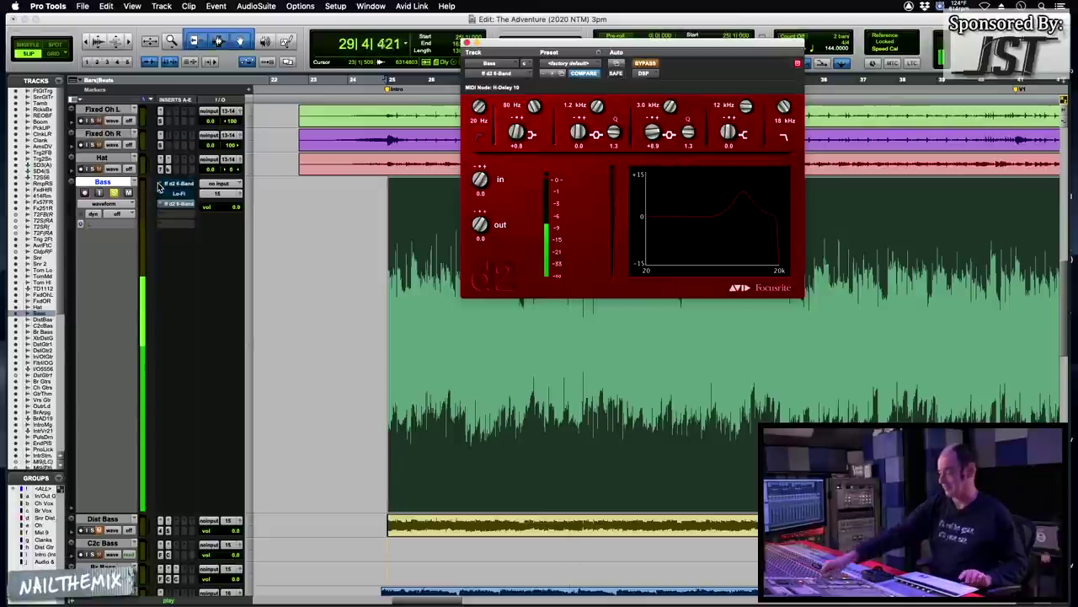
key(space)
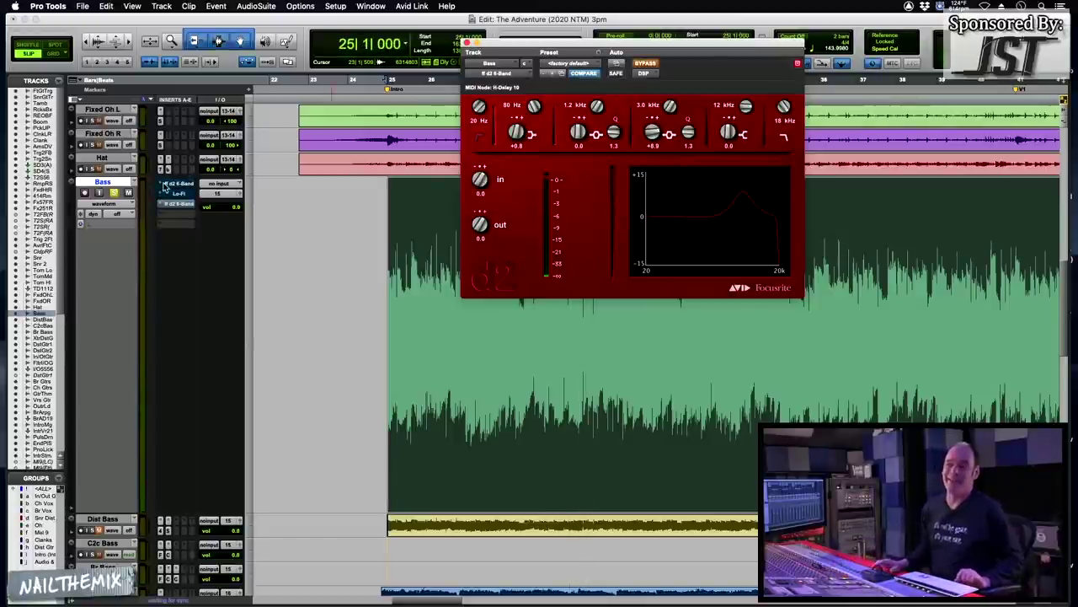
super+click(165, 187)
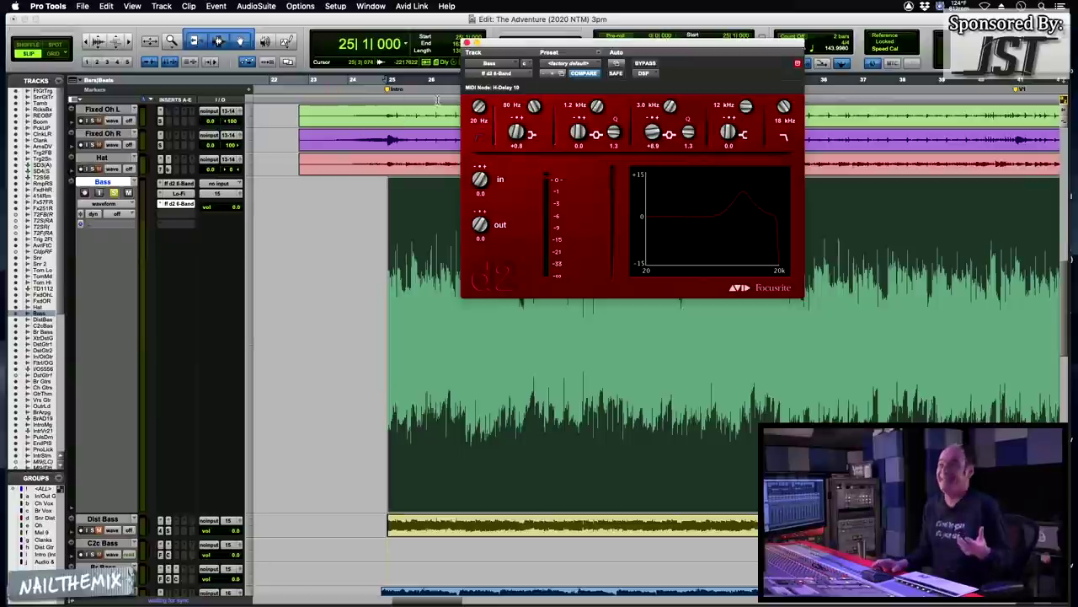
- Close the EQ, zoom out, and play from 55|3|728 near the Bass clip fade-out
click(465, 42)
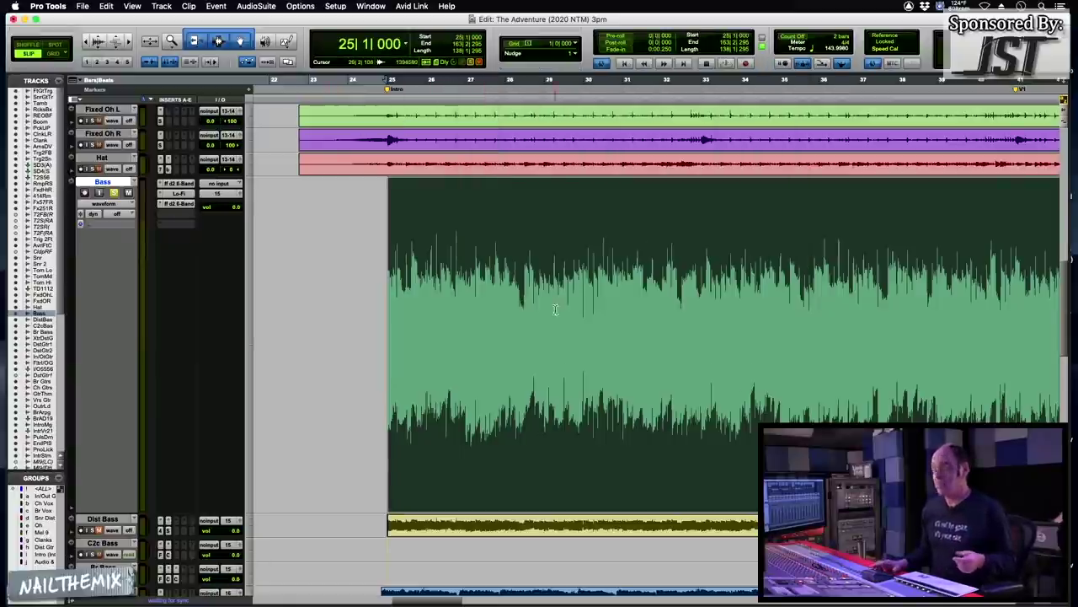
key(super+bracketleft)
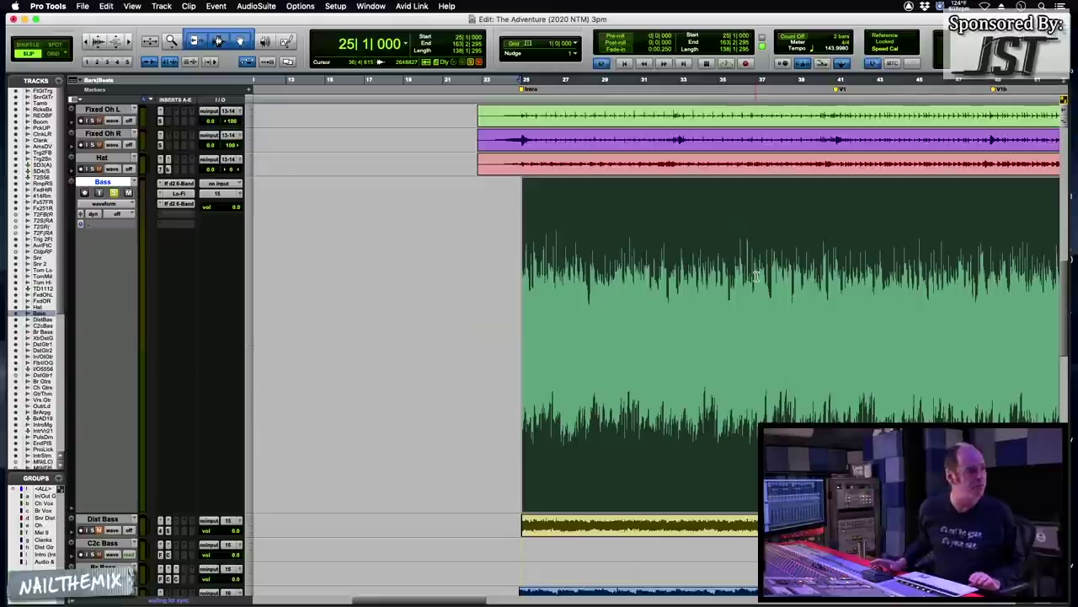
scroll(755, 276, right, 10)
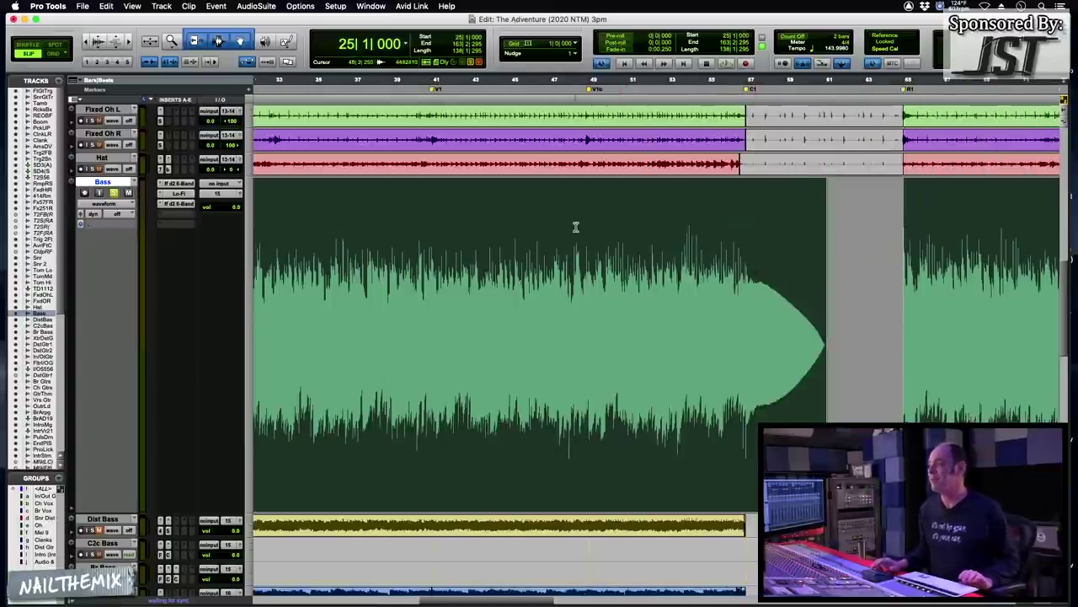
click(720, 224)
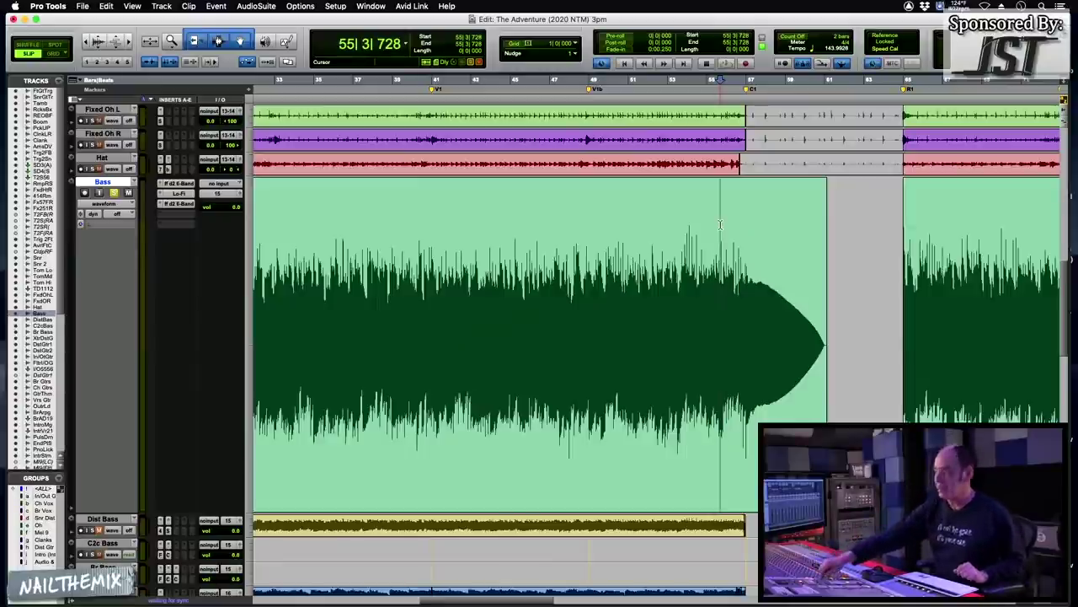
key(space)
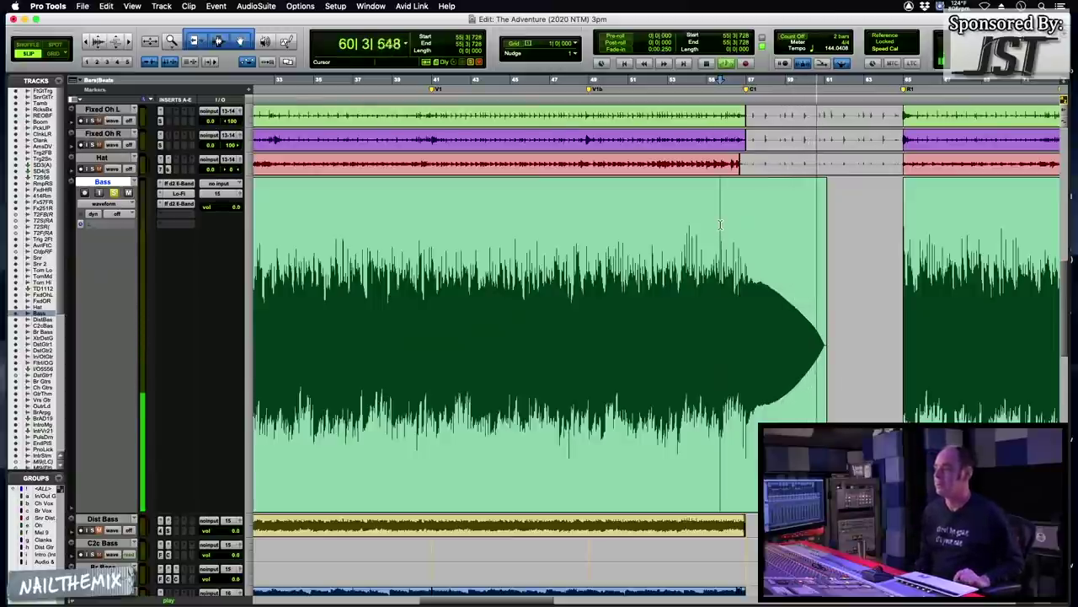
key(space)
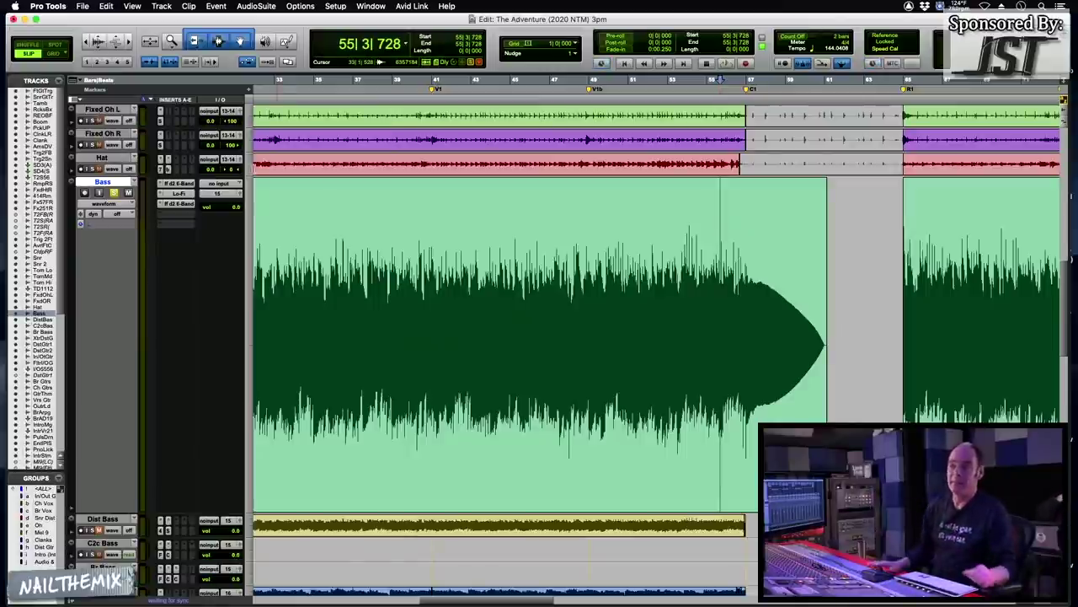
click(181, 184)
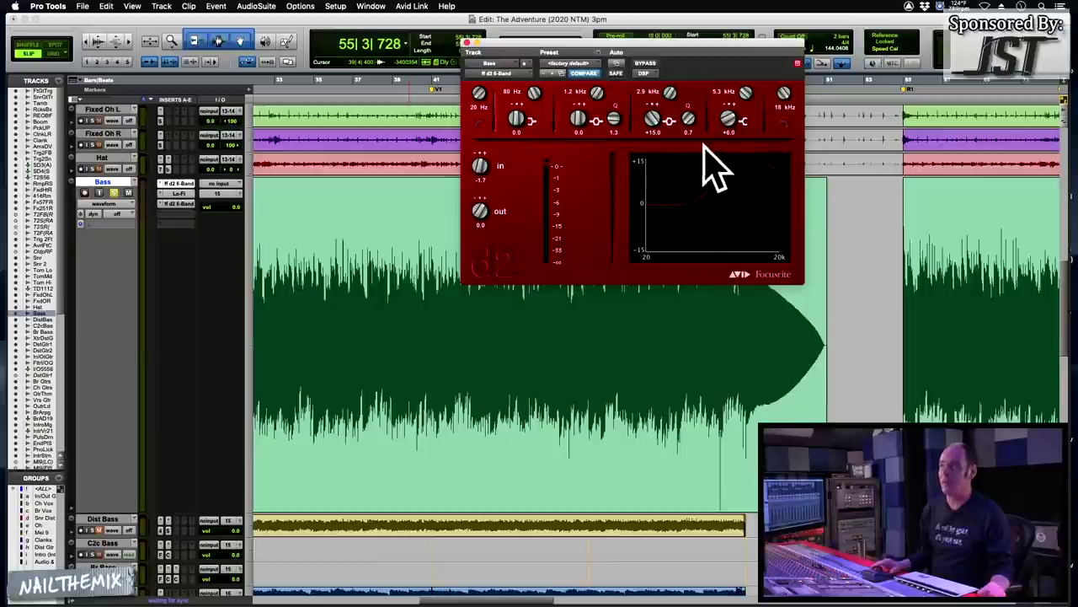
click(468, 42)
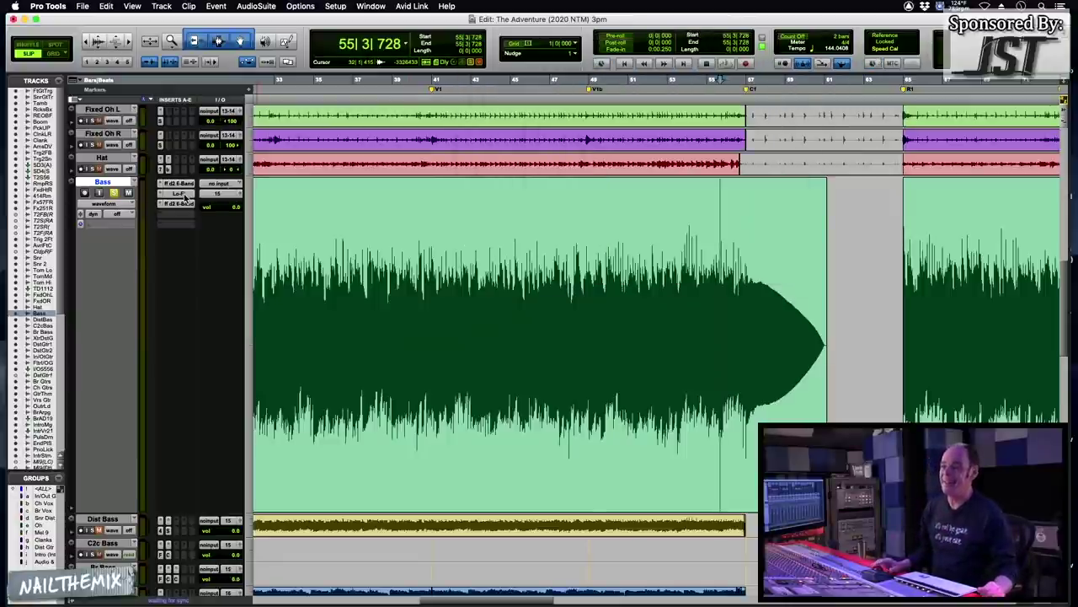
click(185, 195)
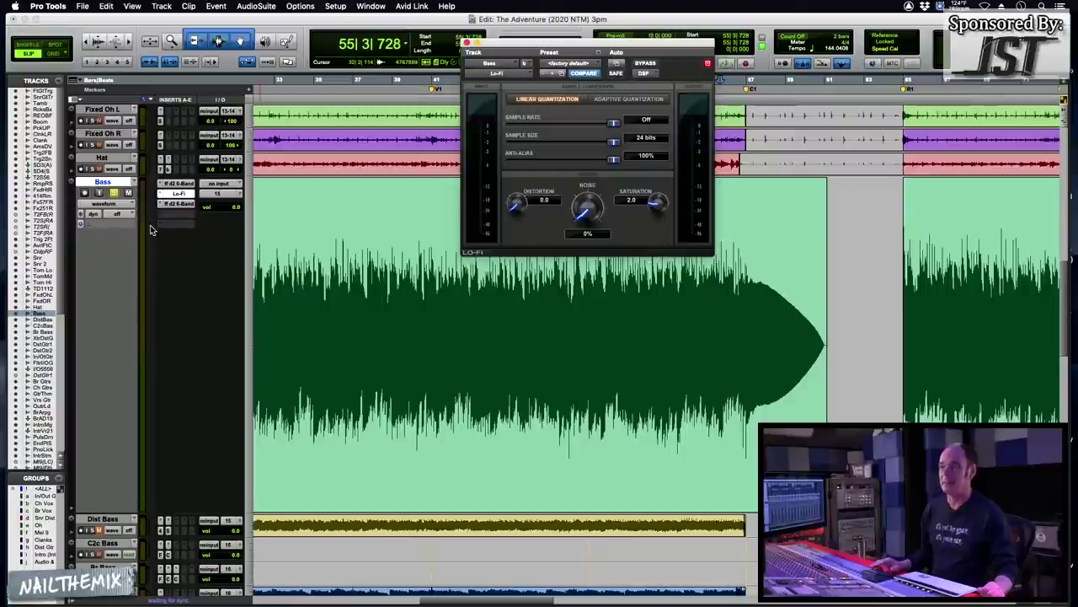
click(176, 206)
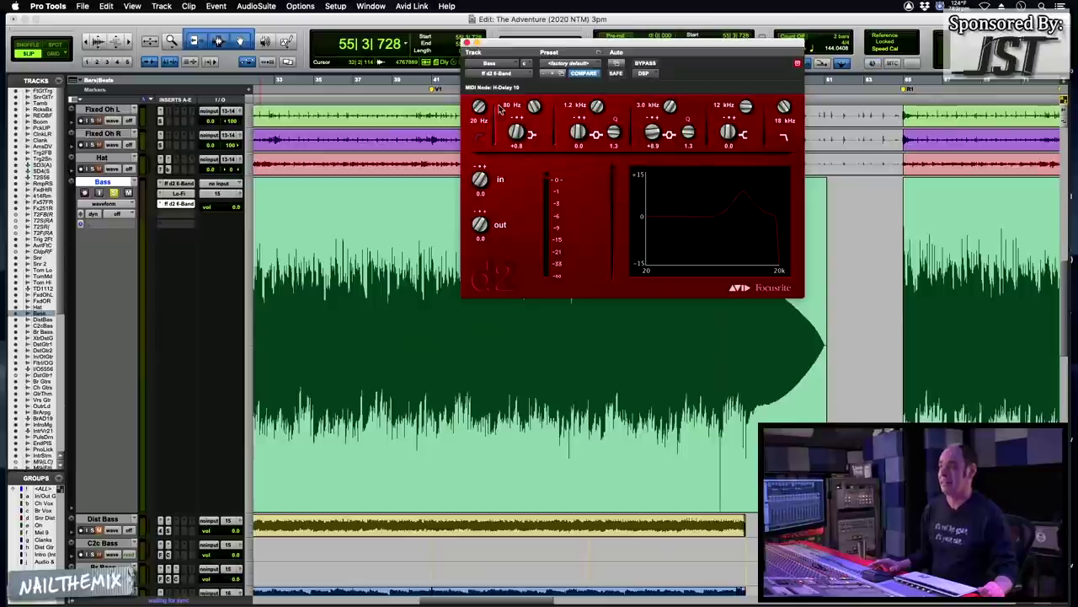
click(466, 42)
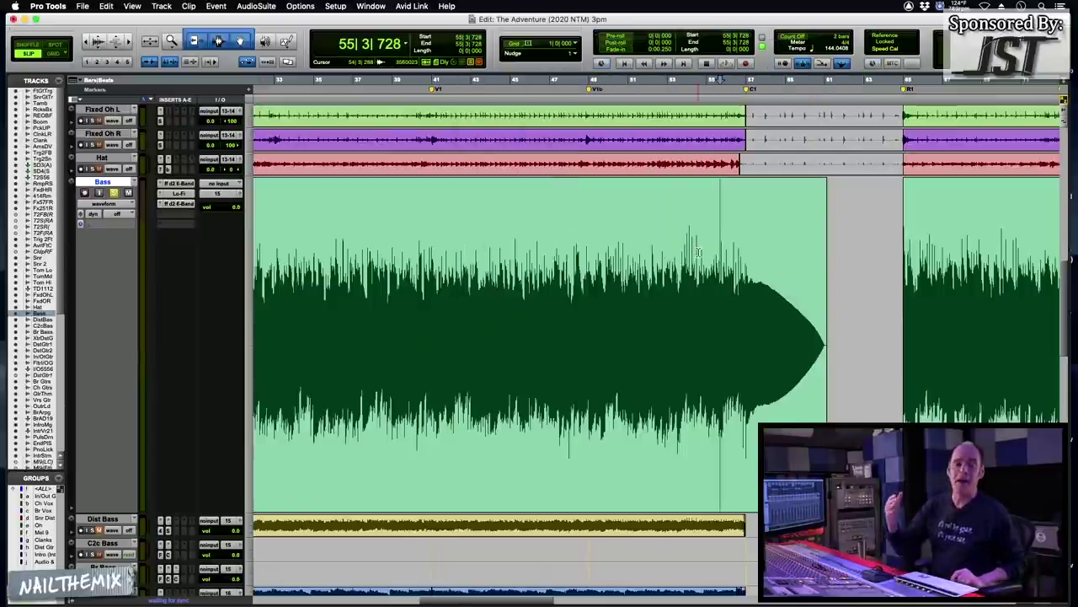
key(space)
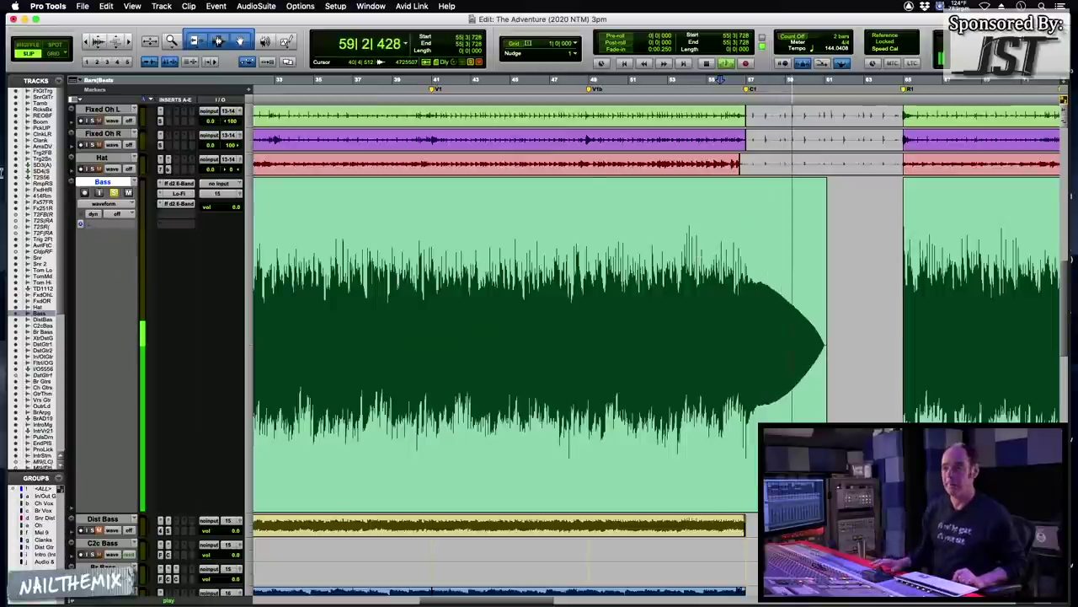
key(space)
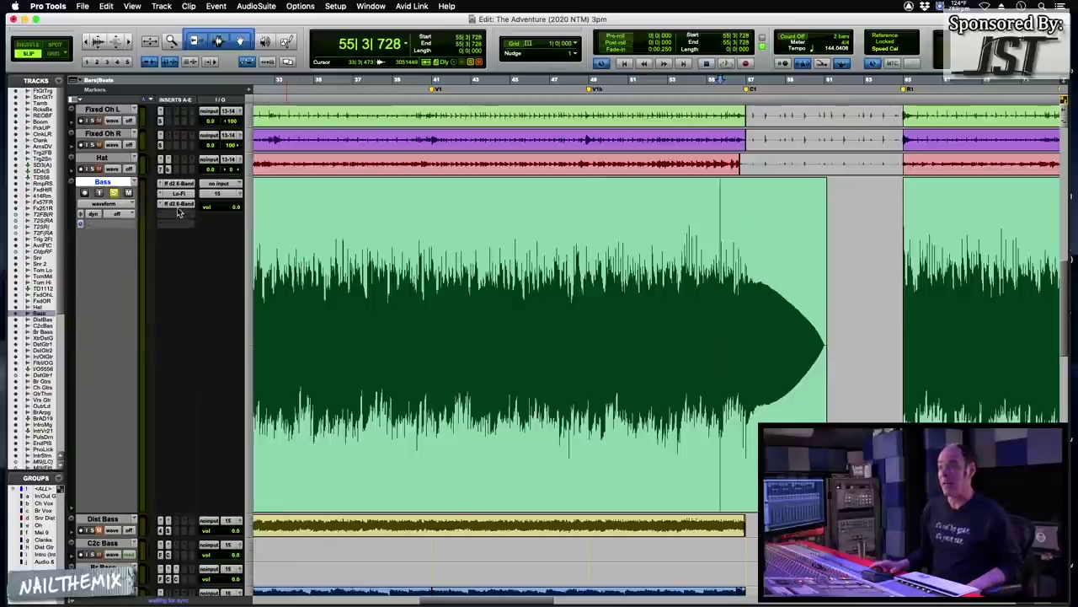
- Open the Bass d2 6-Band EQ, set its automation to read, and play the filter sweep
click(179, 204)
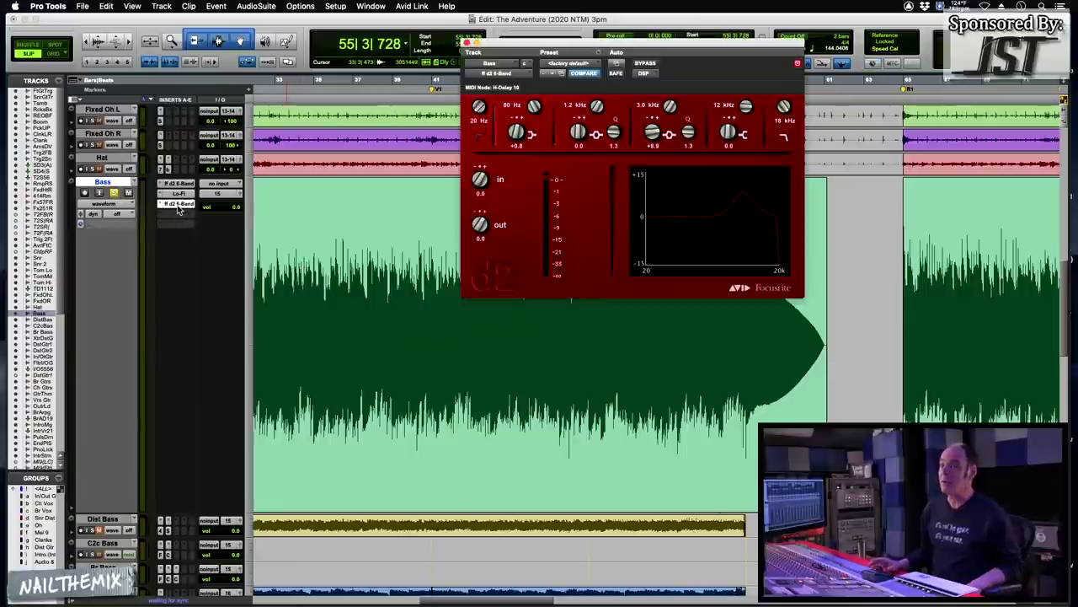
click(113, 214)
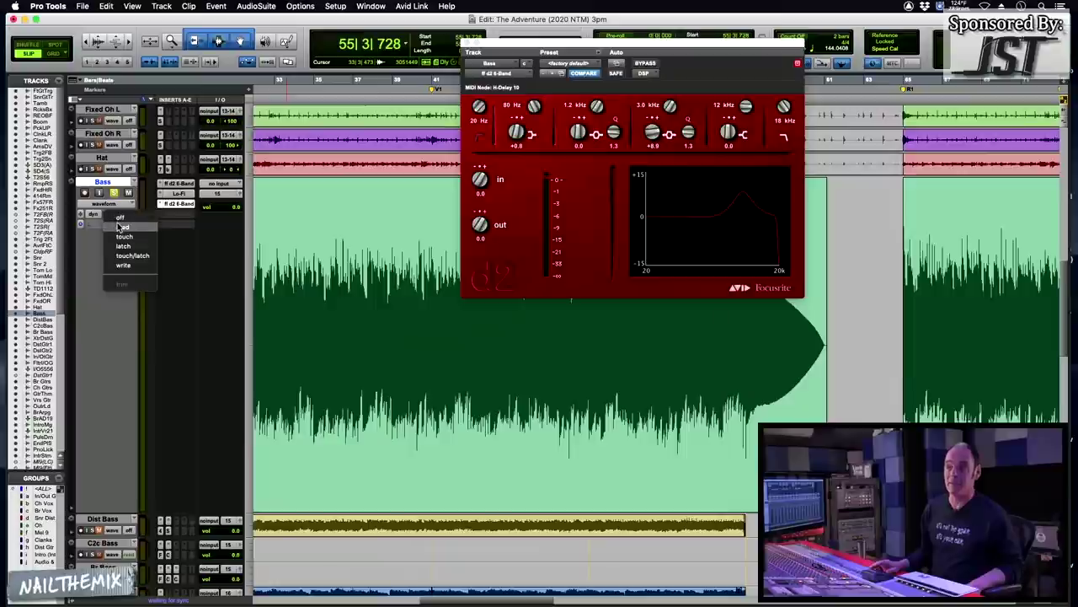
click(122, 227)
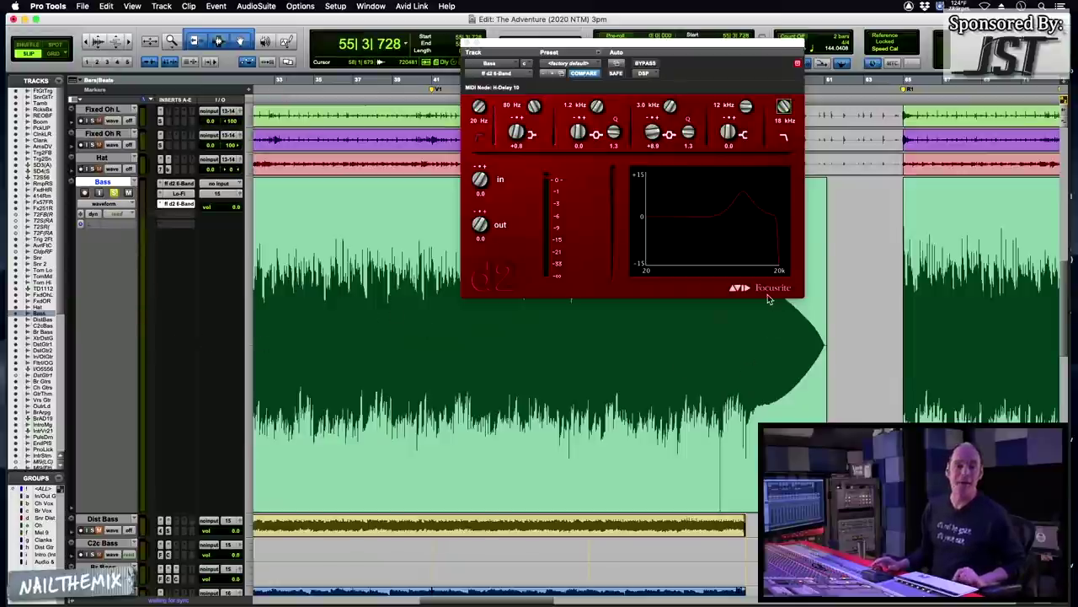
key(space)
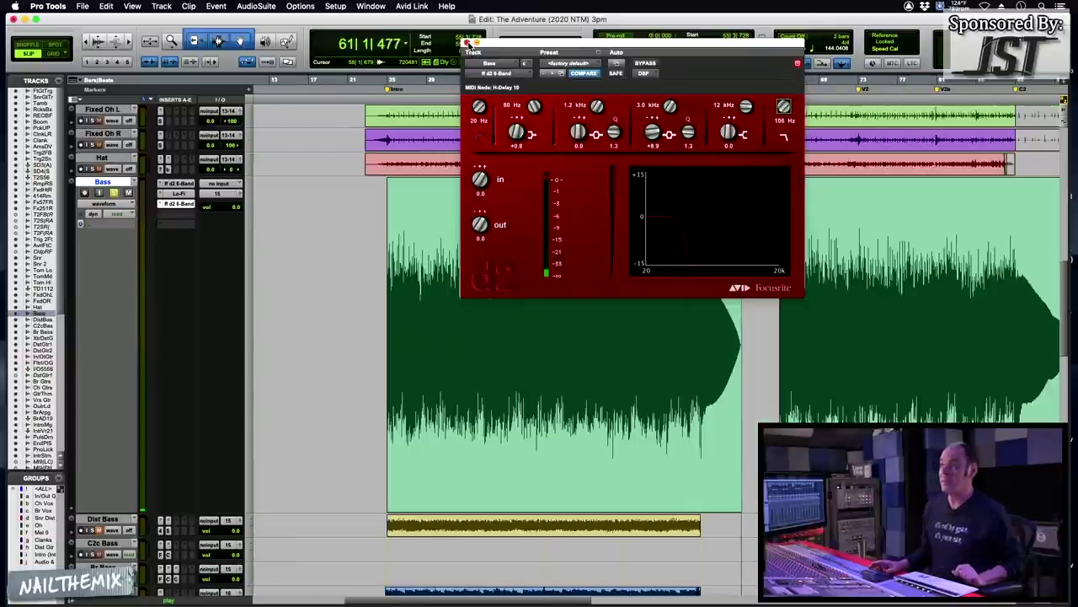
- Close the EQ window, set playback near bar 23, and shrink the Bass track to Small
click(468, 42)
click(369, 236)
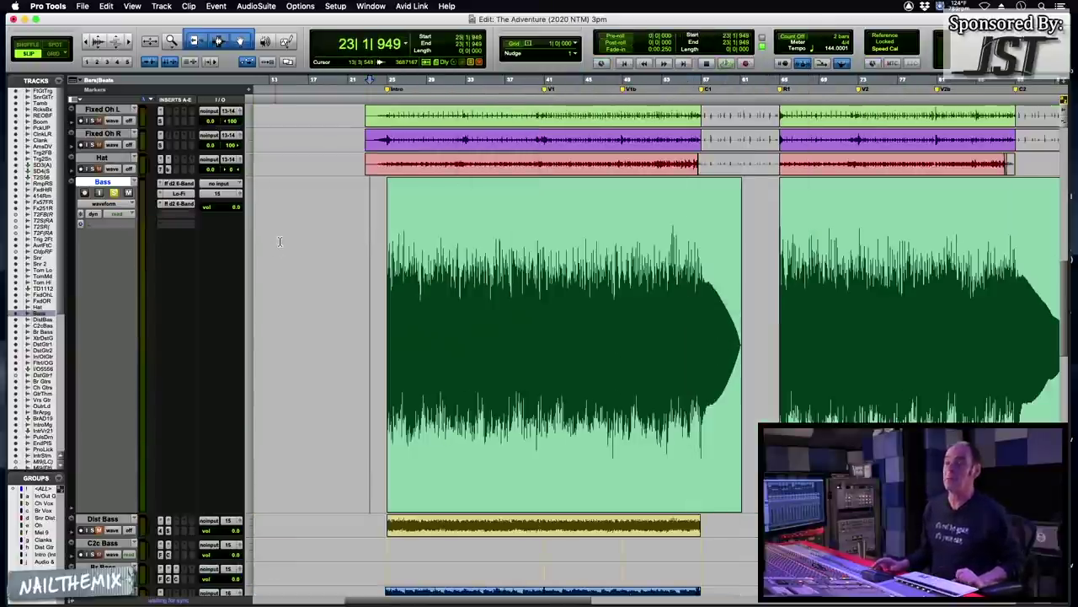
key(space)
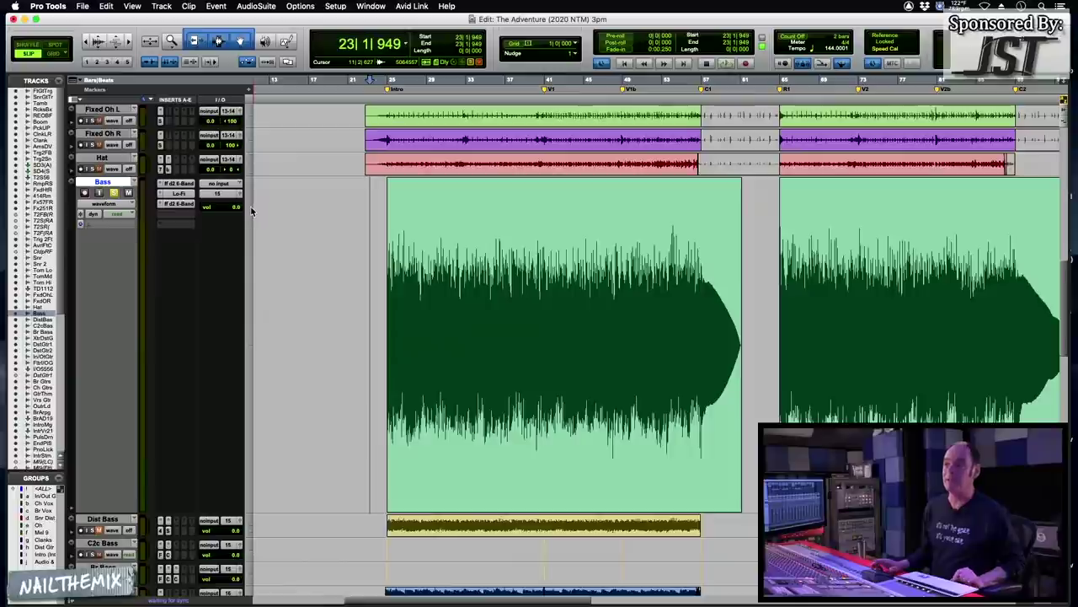
click(250, 211)
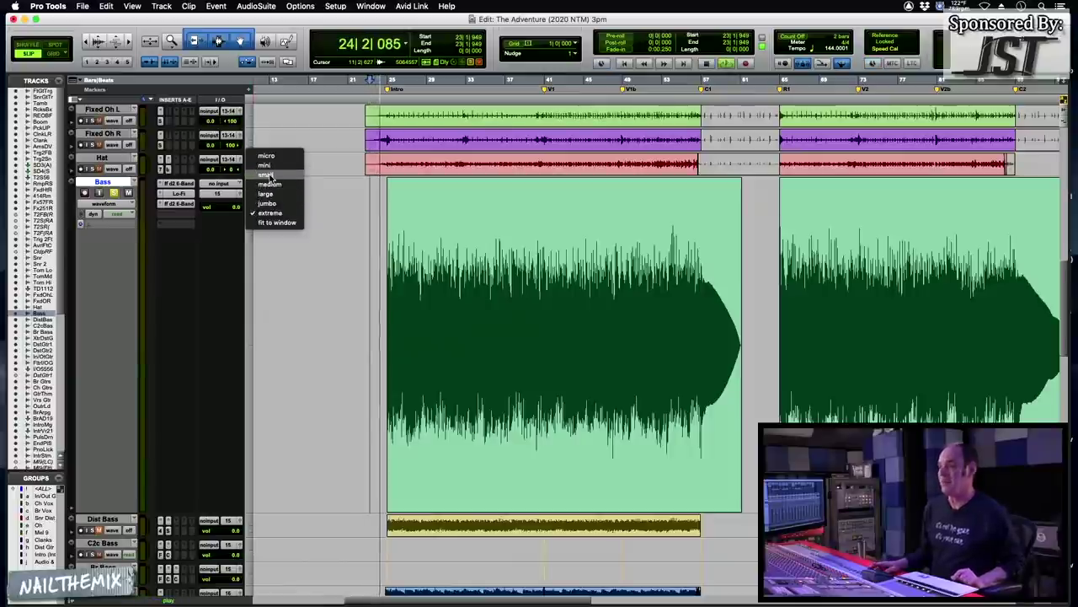
click(266, 174)
key(space)
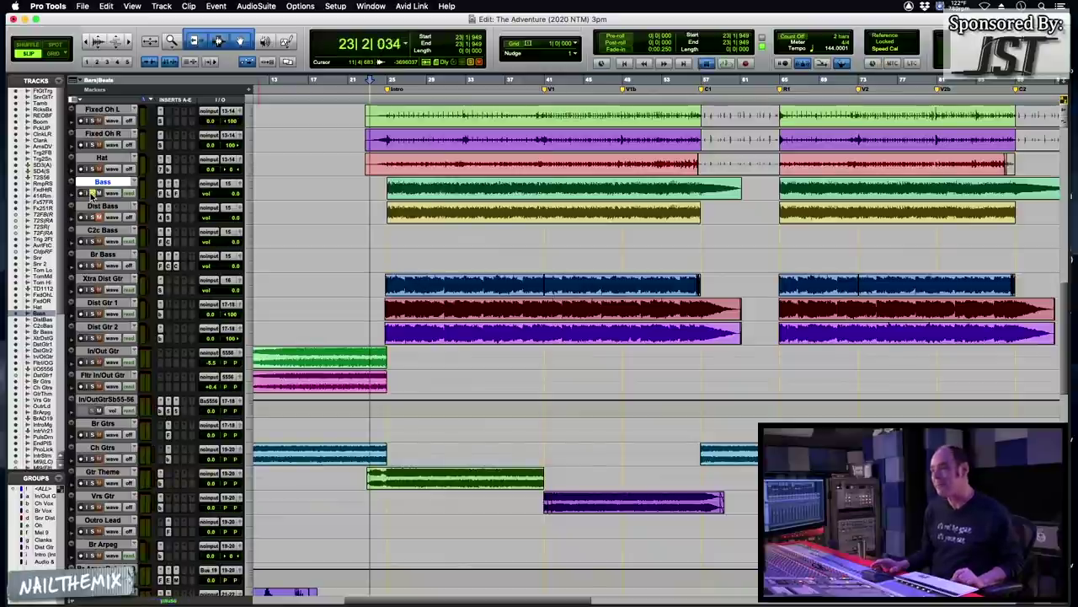
key(space)
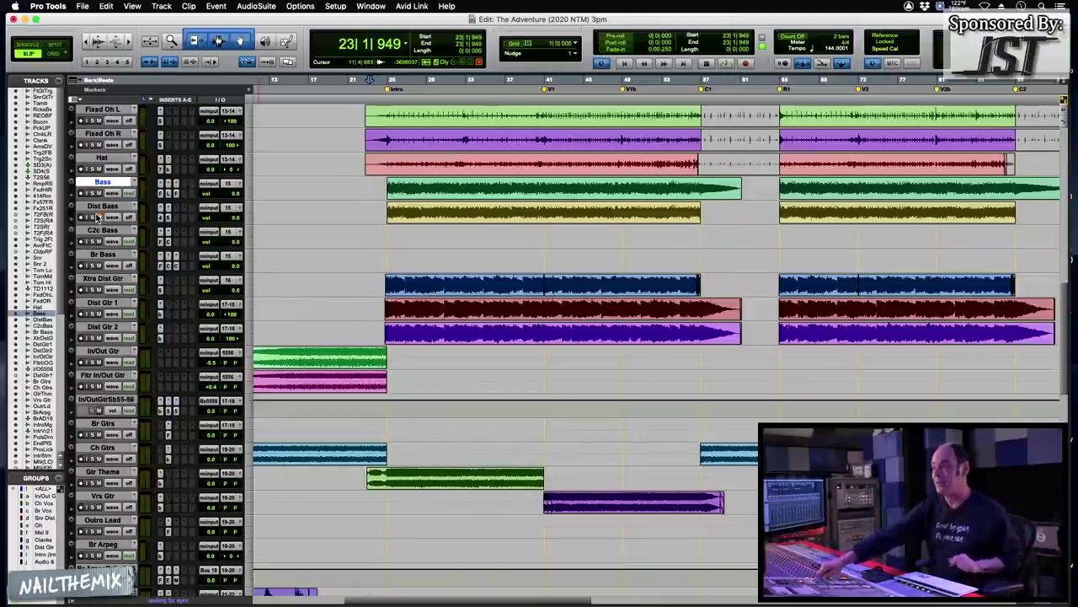
- Play the intro section from bar 24 and stop back at the start point
key(space)
key(space)
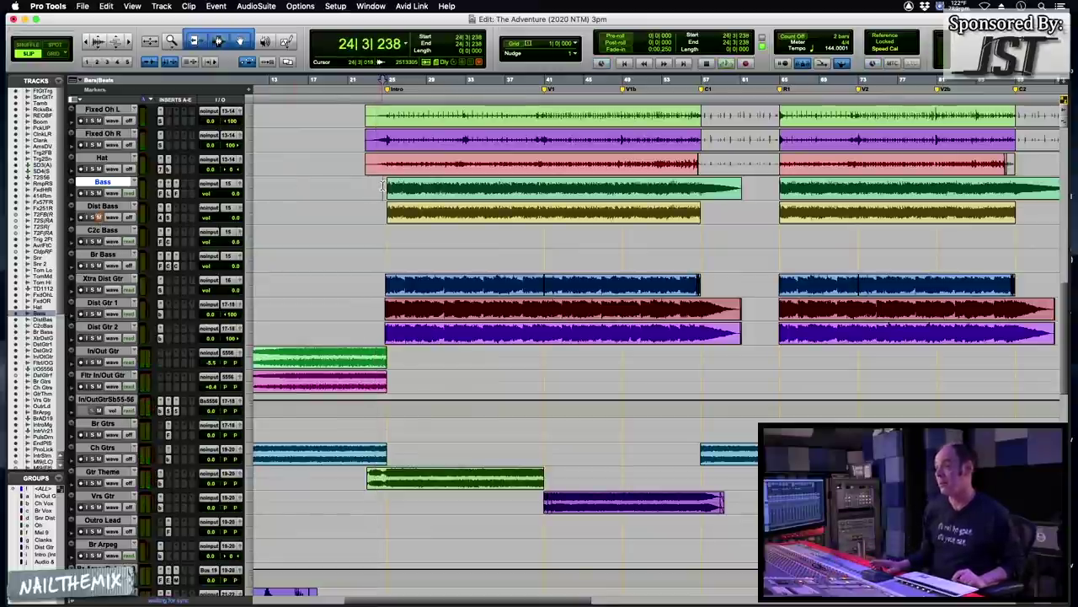
key(space)
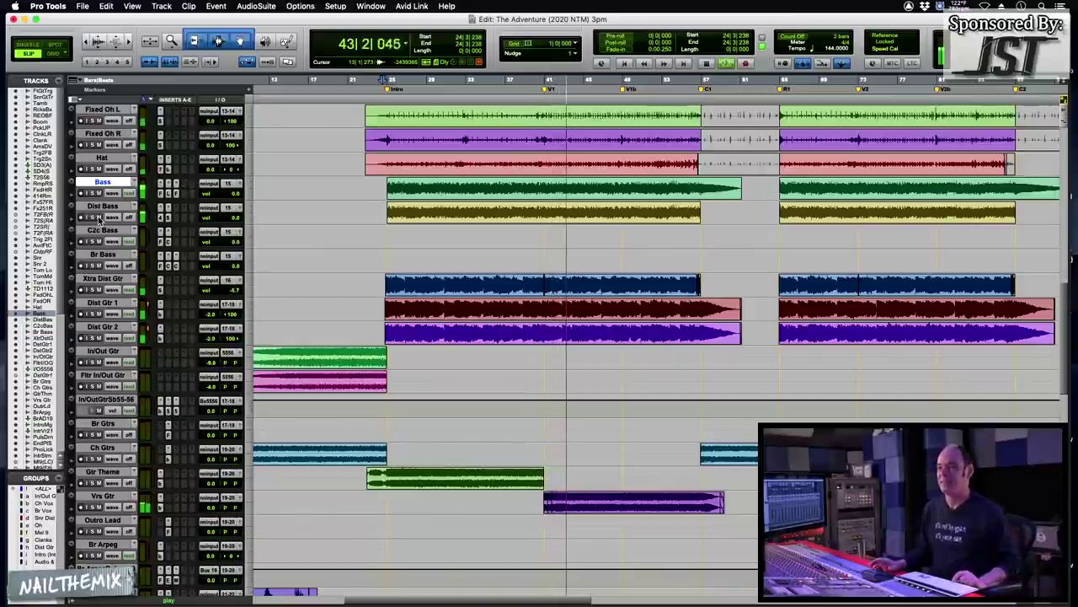
key(space)
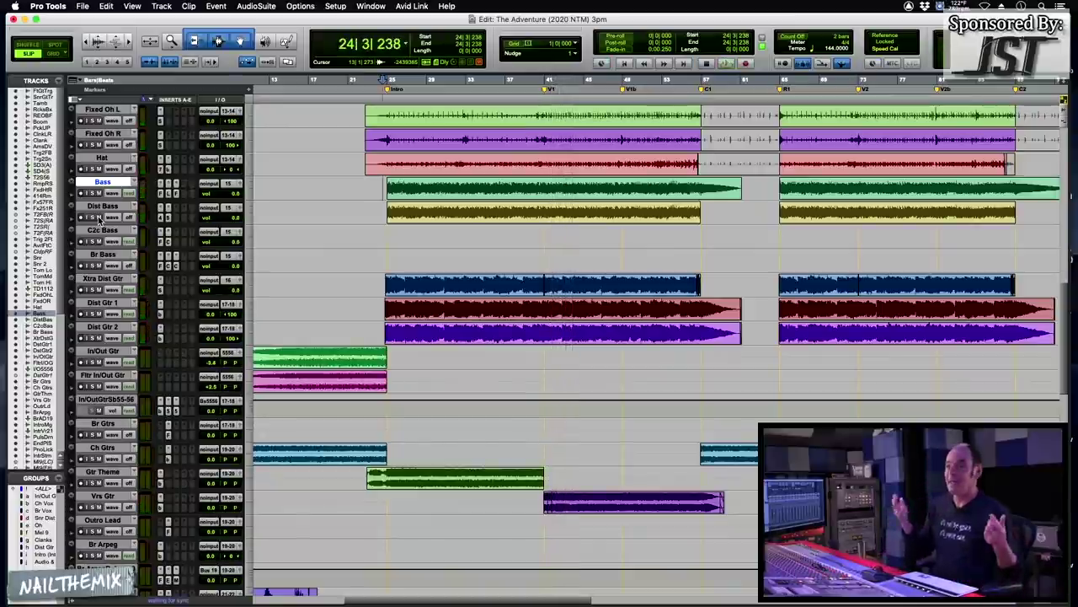
- Inspect AmpliTube's Stomp A/B pedals on Dist Bass, back on Power Grid, then close it
click(161, 217)
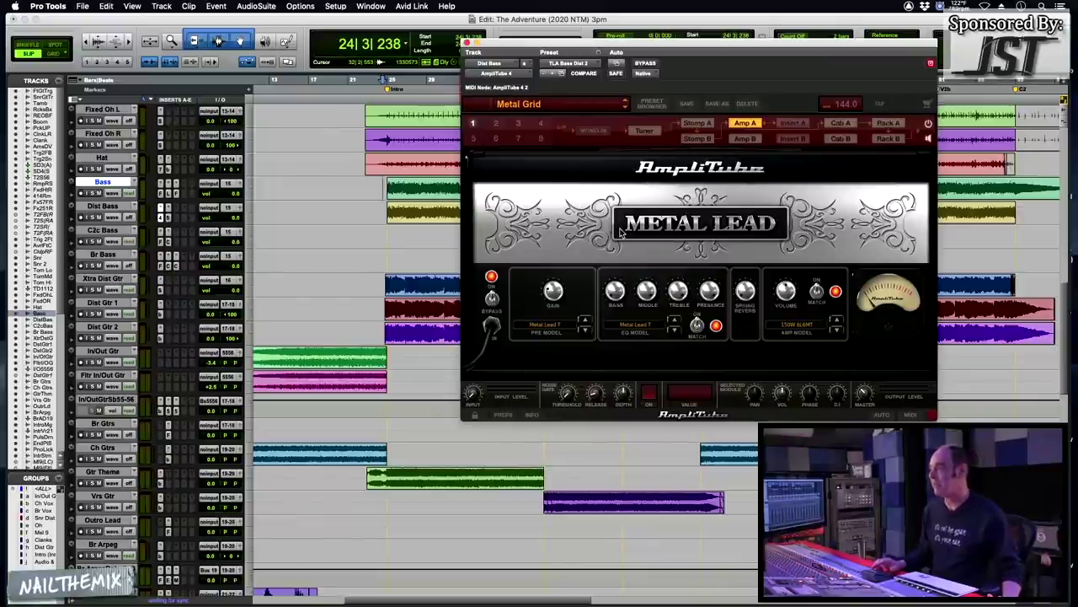
click(697, 123)
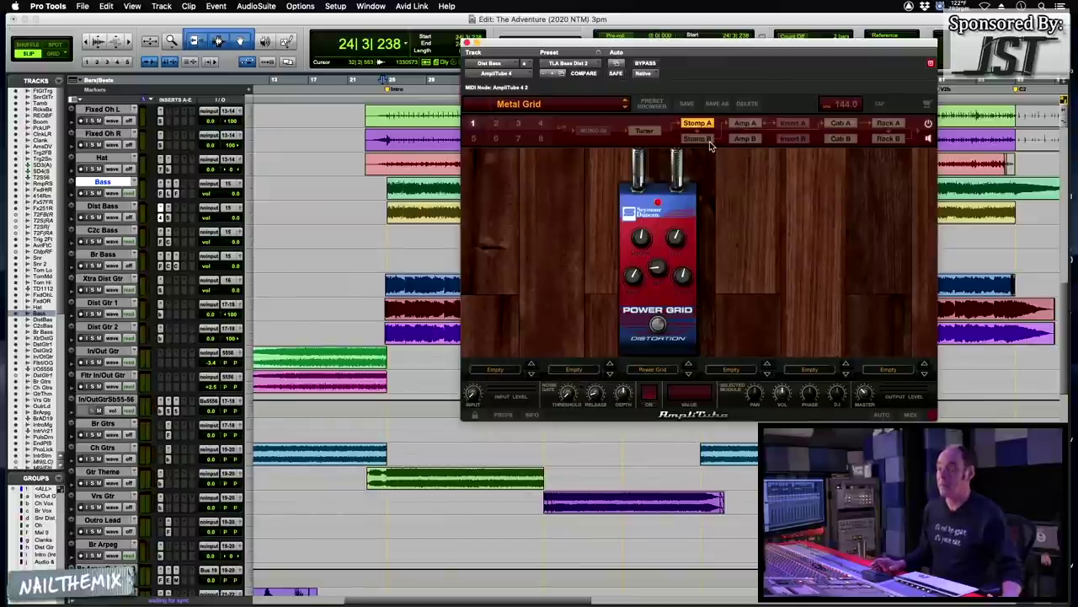
click(698, 139)
click(706, 126)
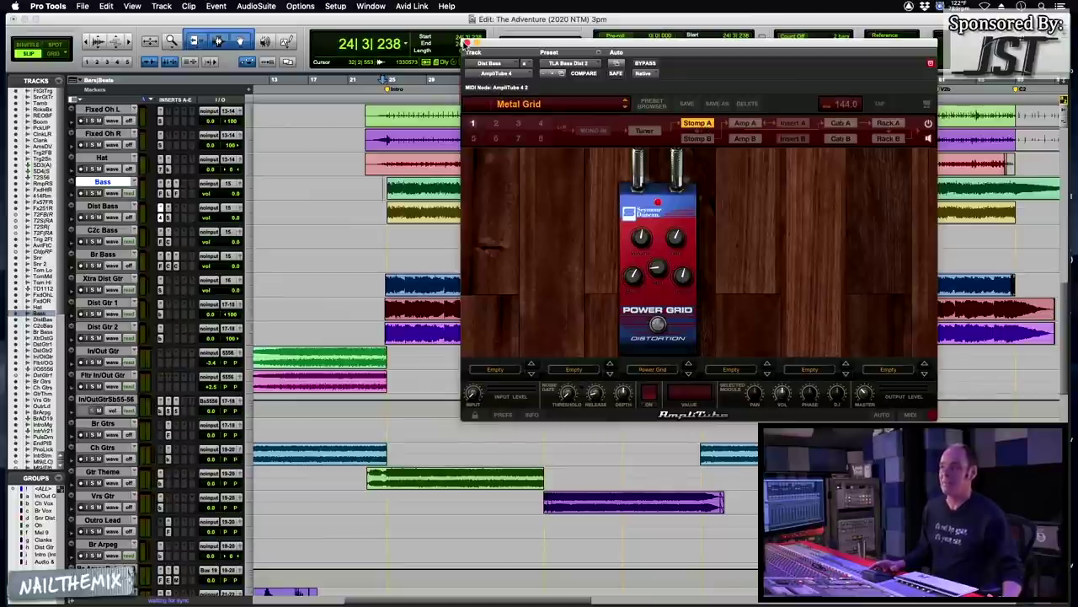
click(466, 41)
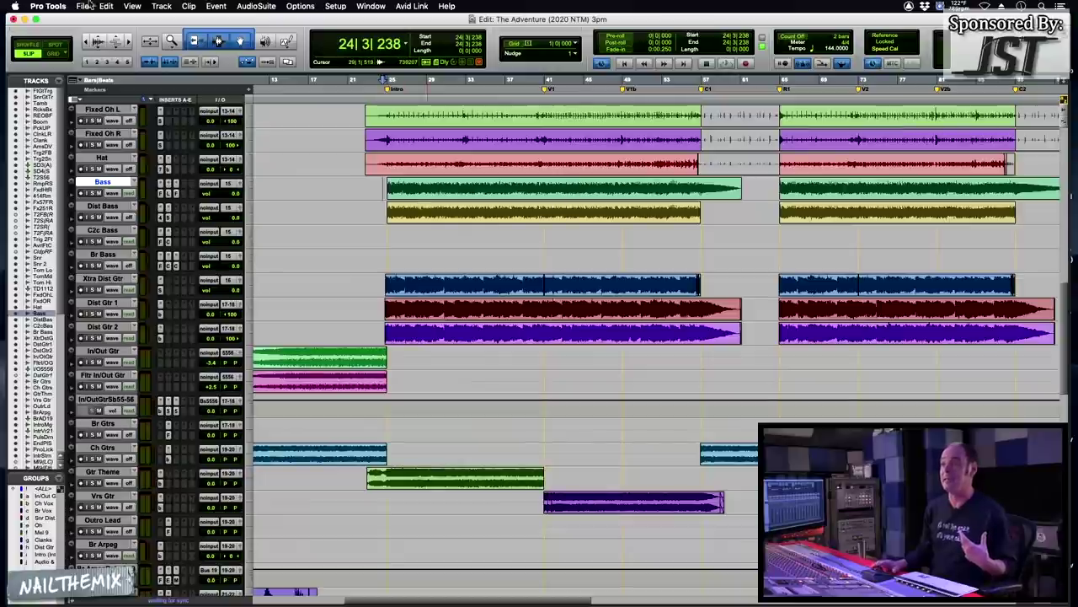
- Show names on all clips and zoom out with R to see the whole song
click(132, 6)
mouse_move(138, 79)
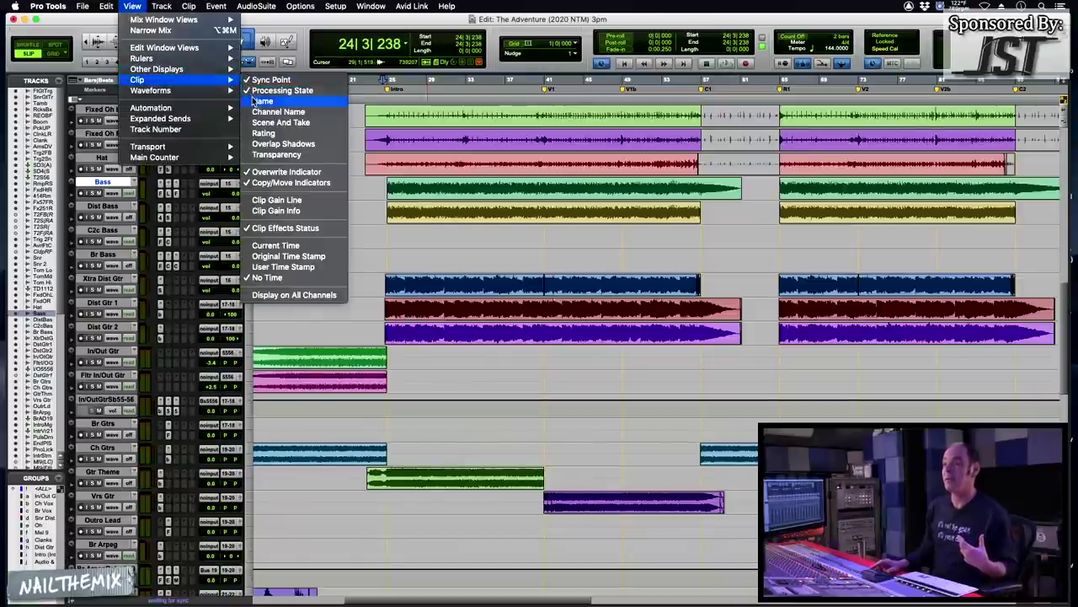
click(257, 101)
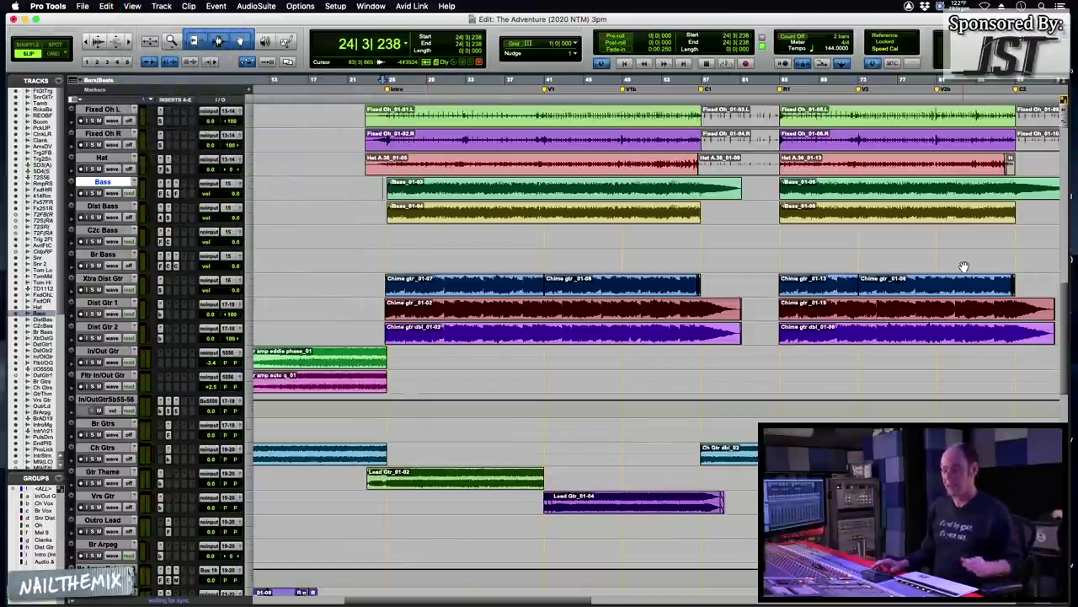
scroll(963, 267, right, 6)
scroll(963, 266, right, 3)
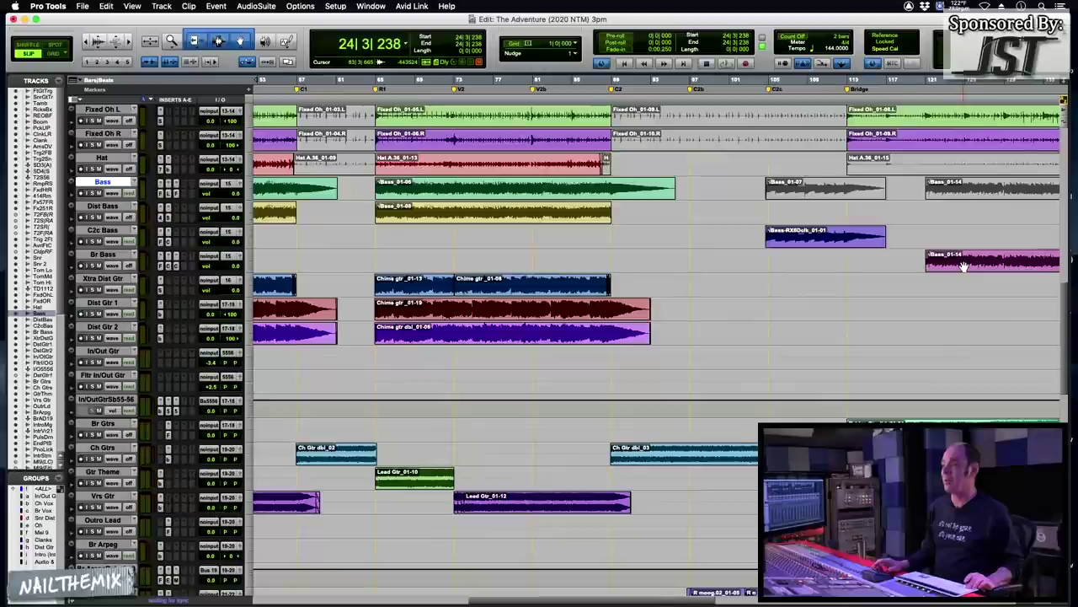
scroll(964, 266, left, 3)
scroll(964, 266, right, 3)
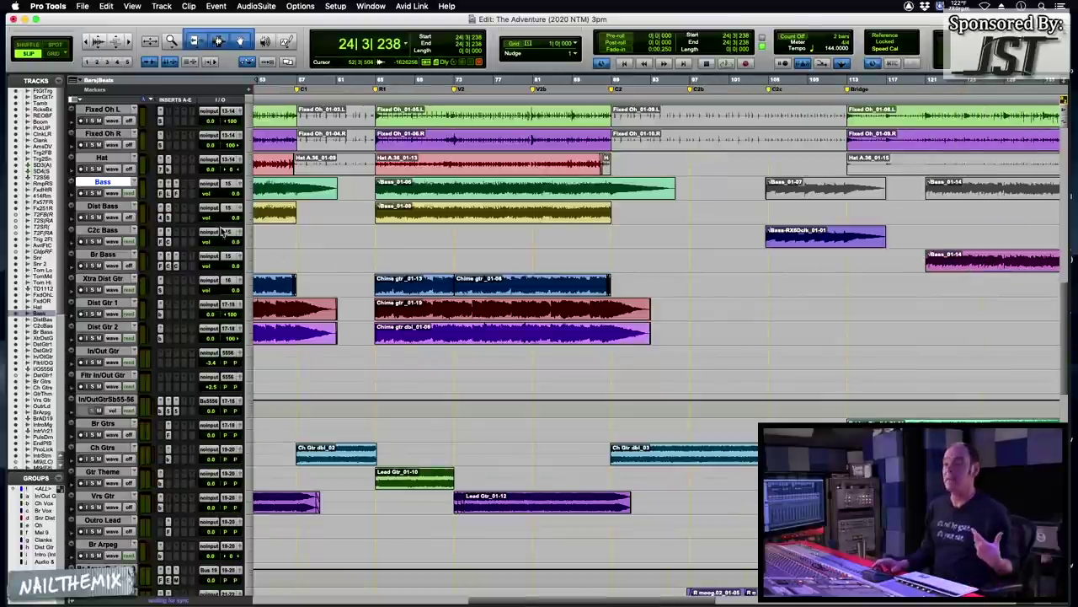
key(r)
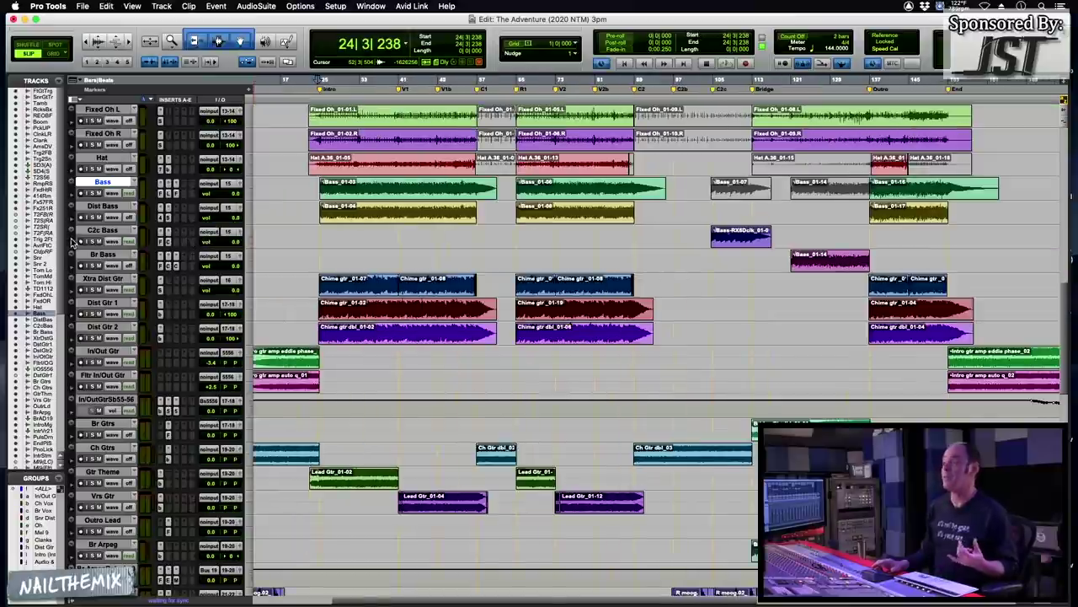
click(81, 6)
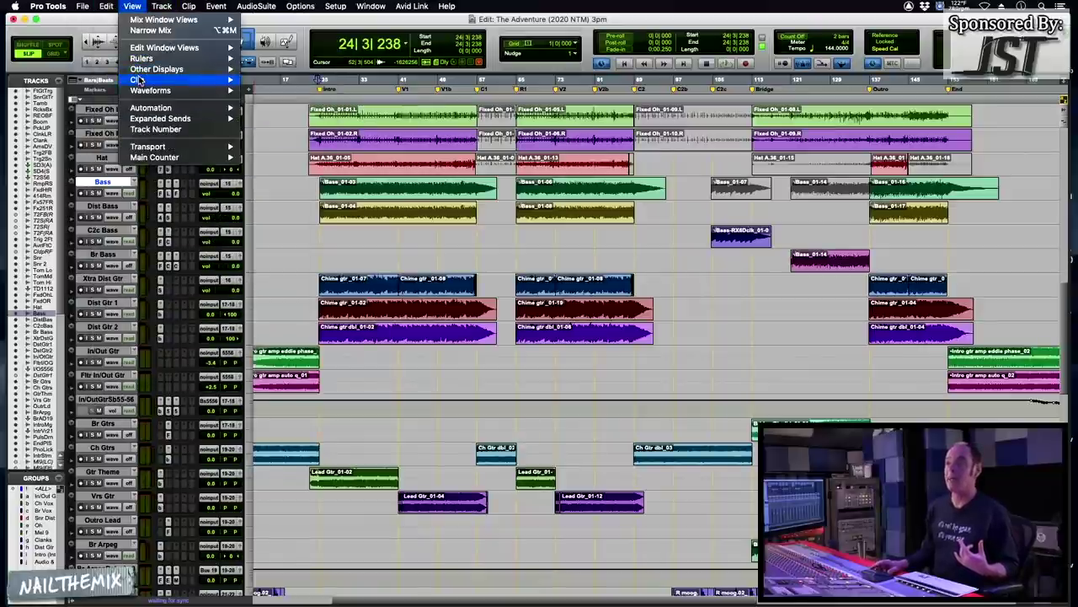
mouse_move(139, 79)
click(262, 100)
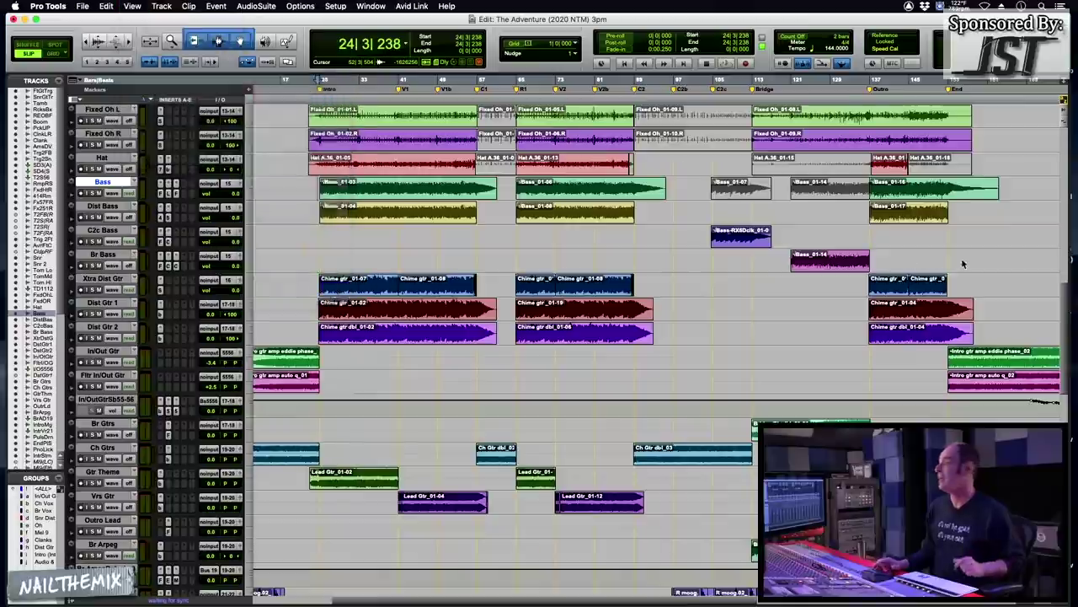
click(703, 235)
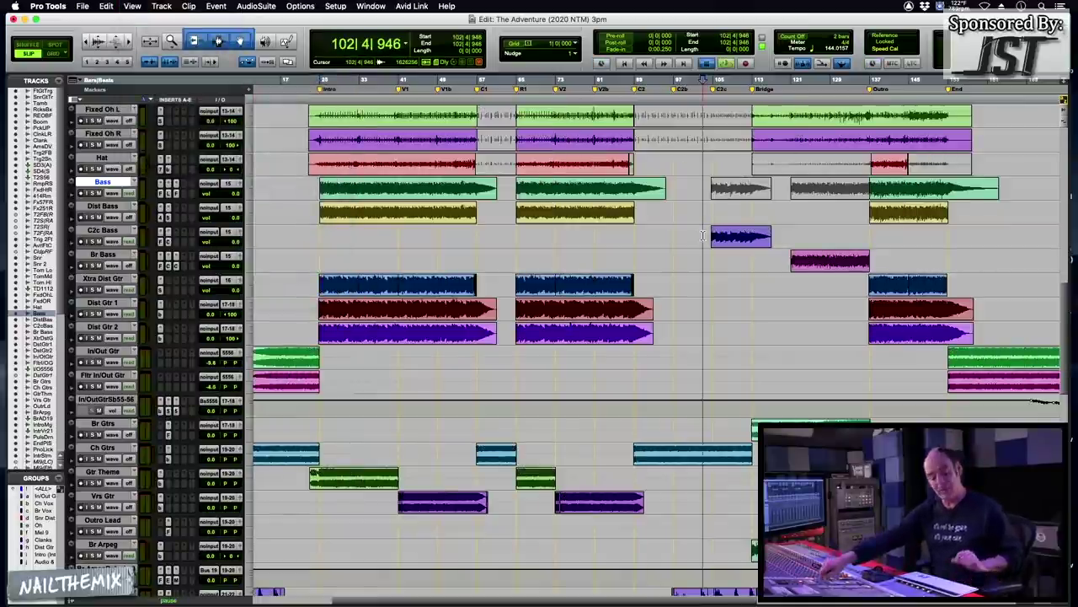
key(space)
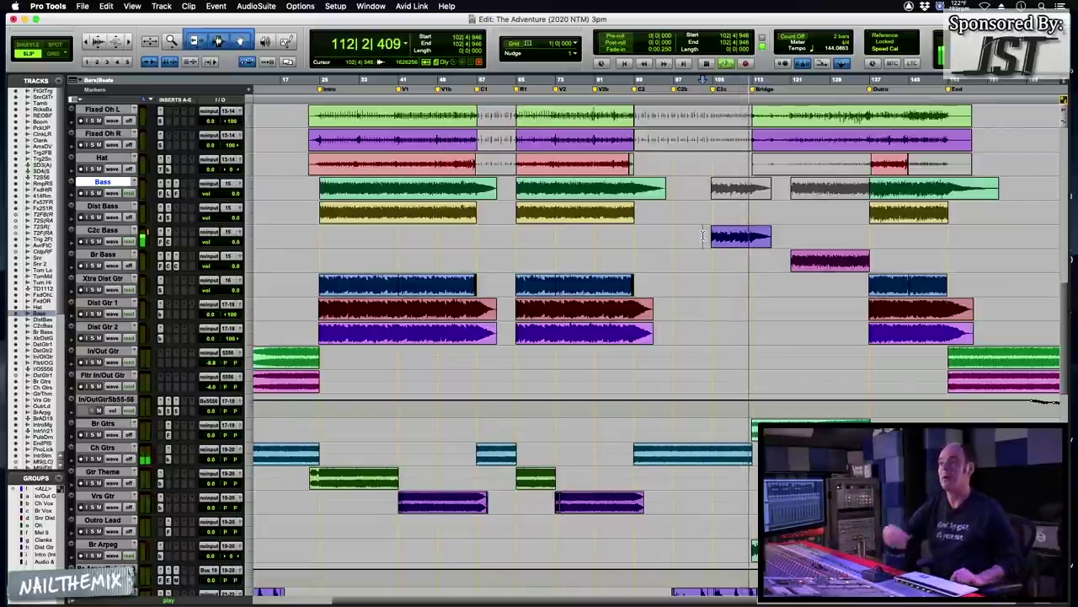
key(space)
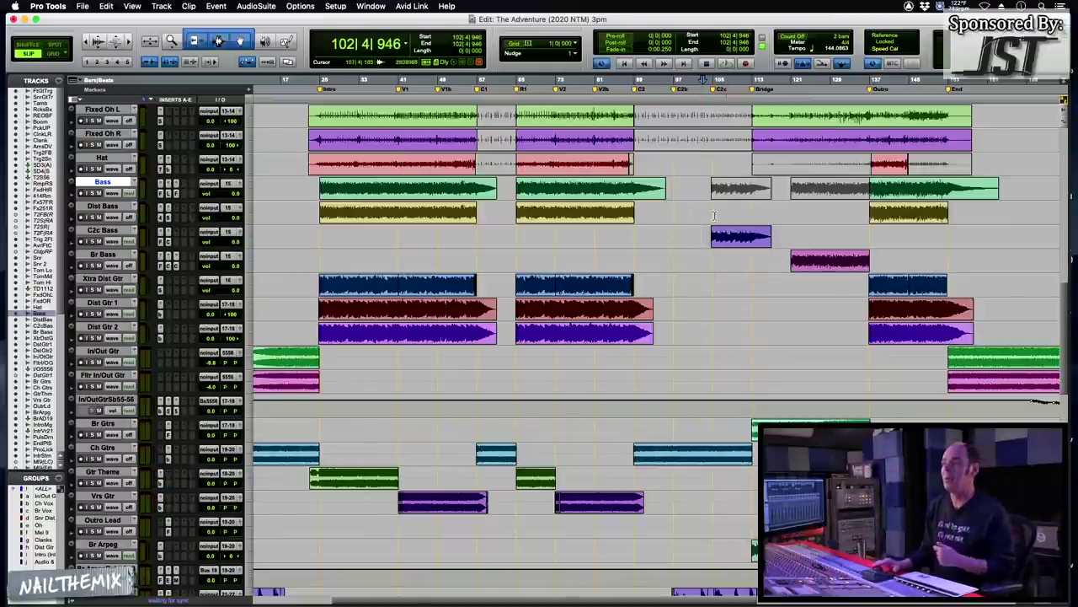
click(709, 206)
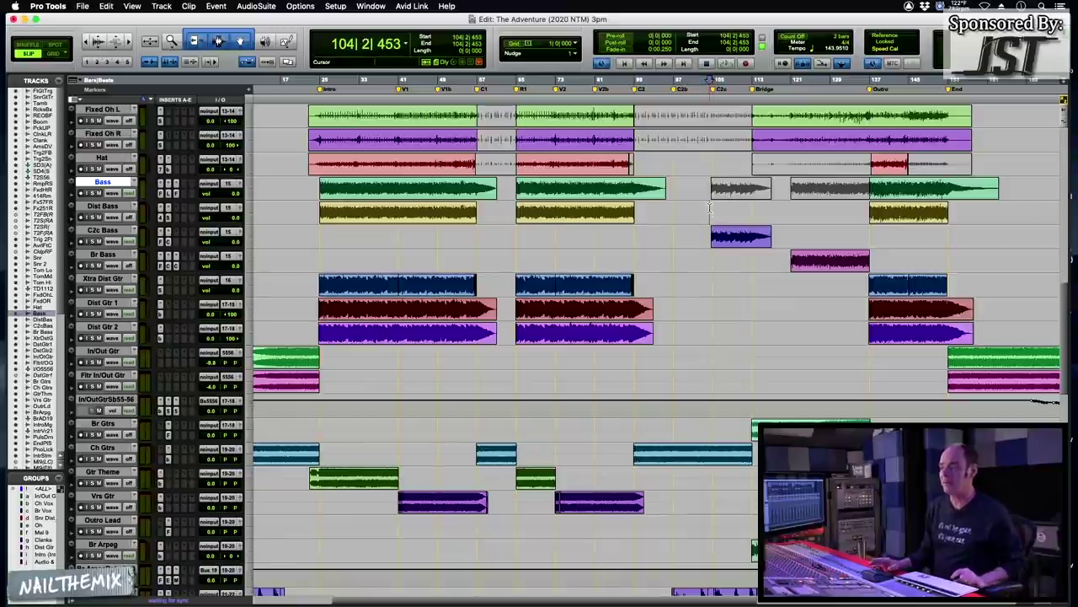
key(space)
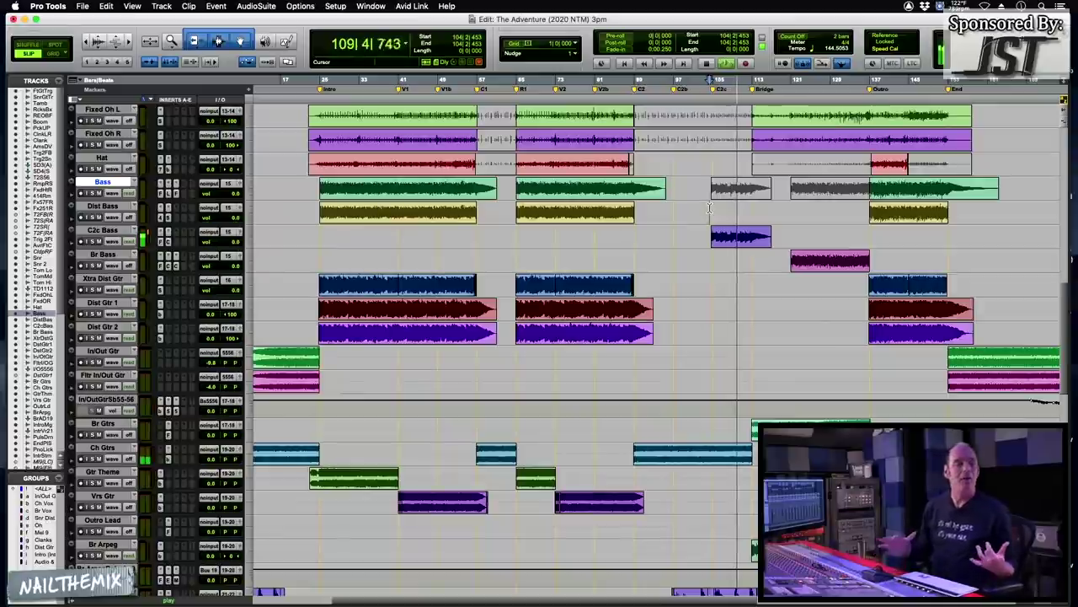
key(space)
click(573, 235)
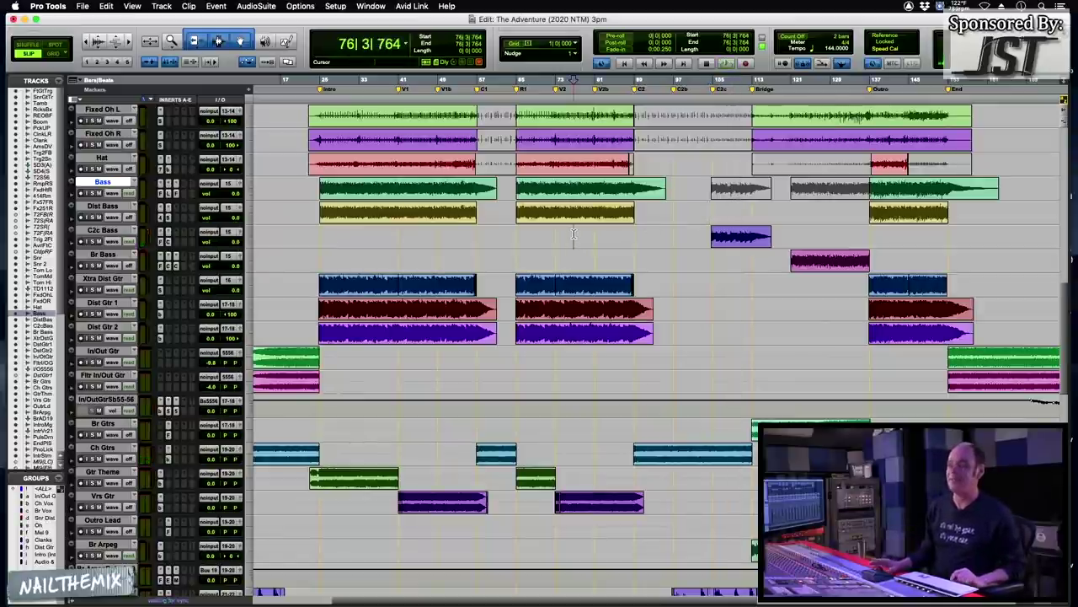
key(space)
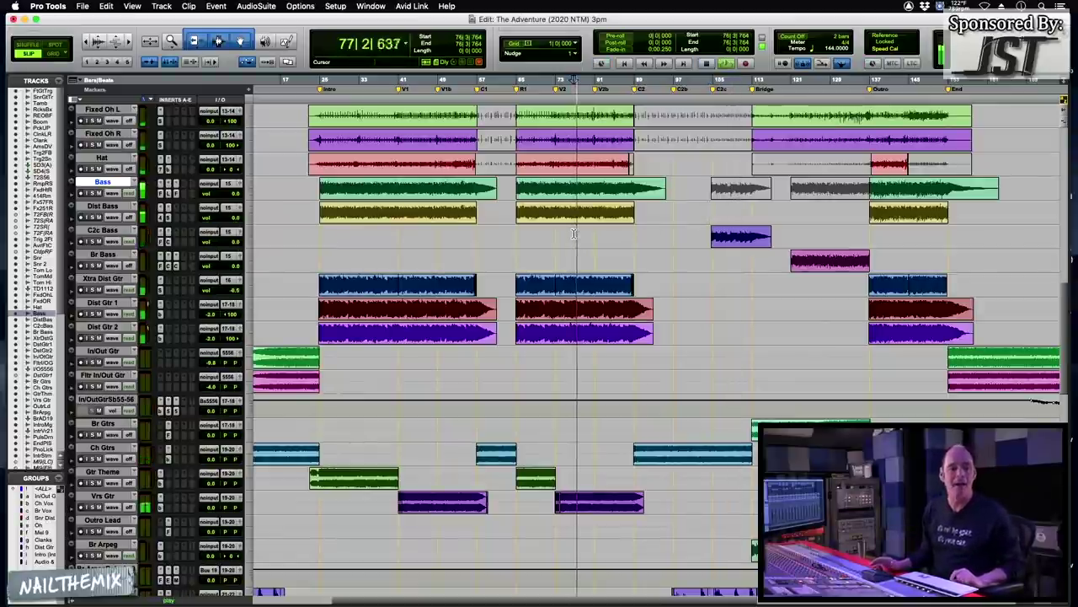
key(space)
click(698, 236)
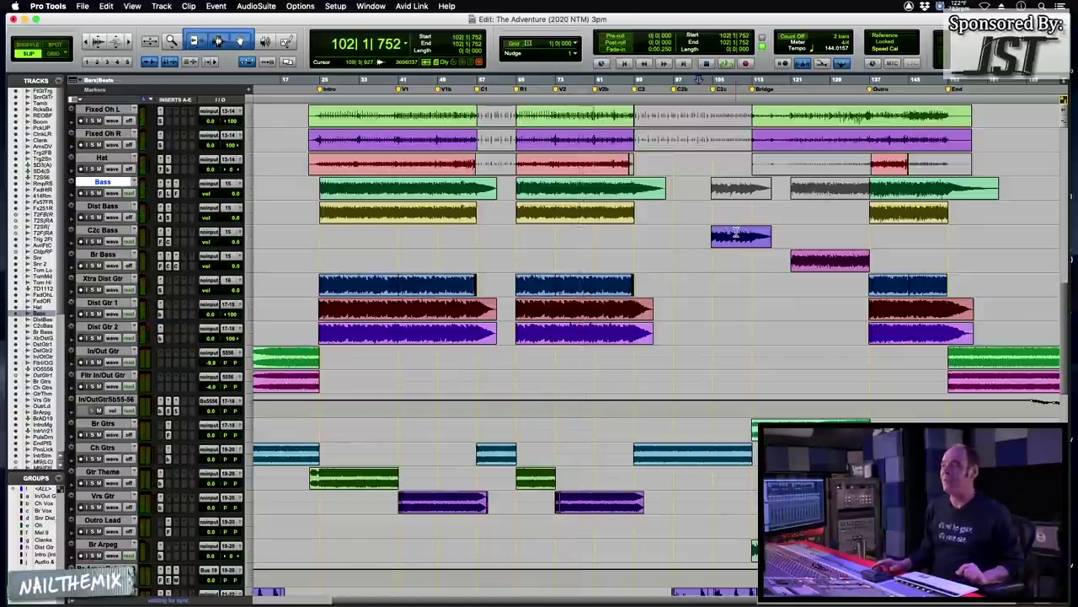
double_click(735, 234)
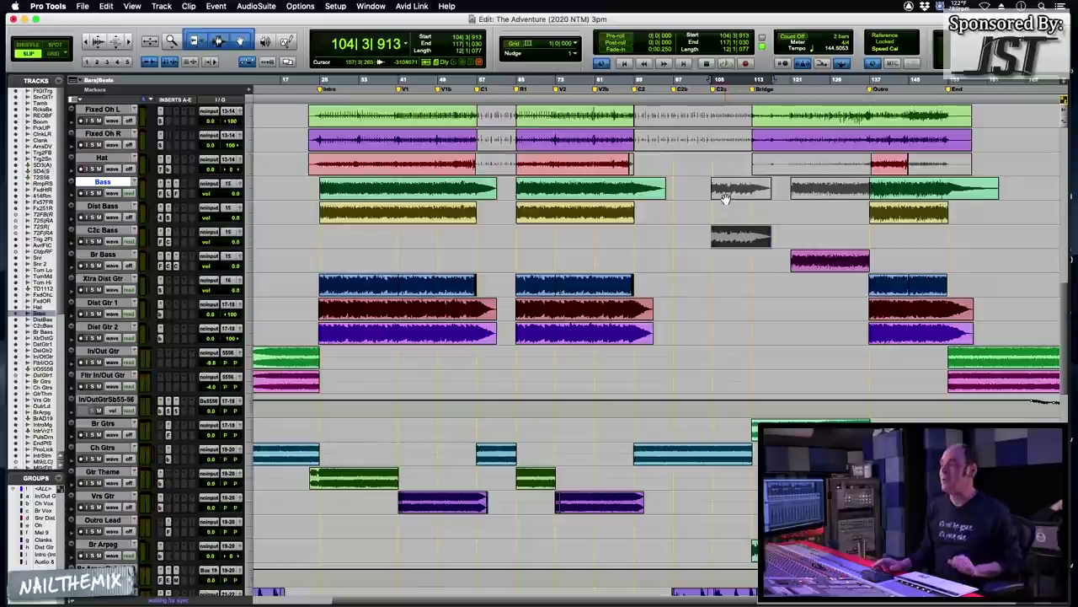
double_click(729, 184)
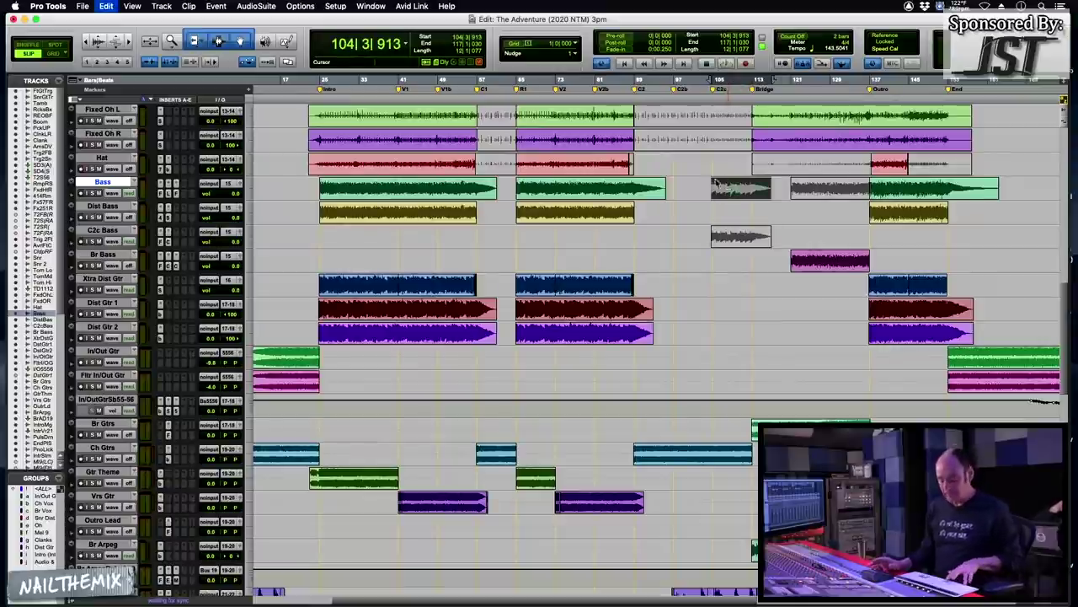
click(707, 184)
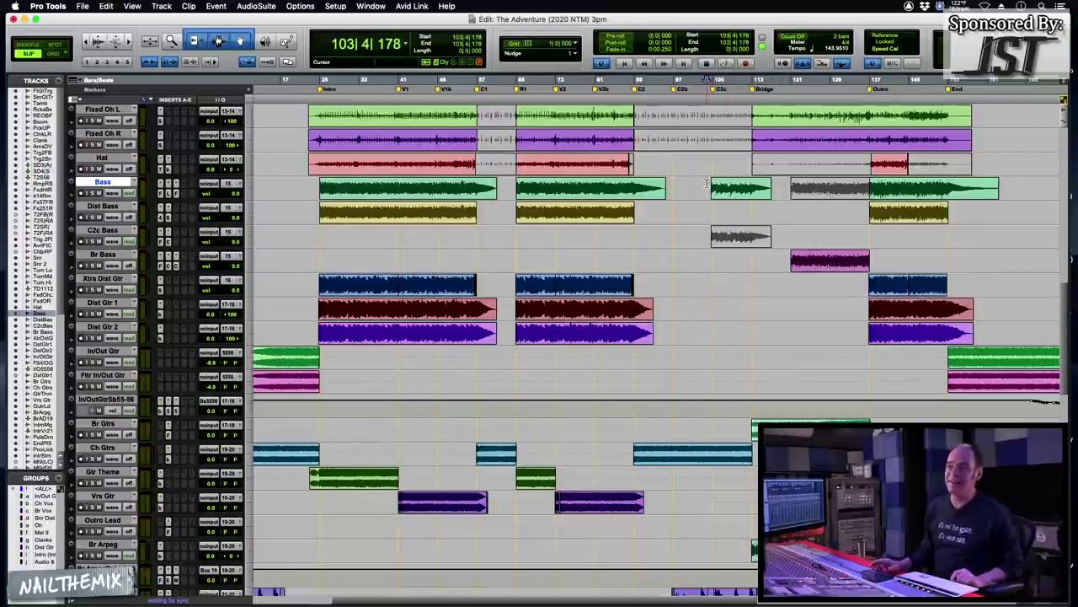
key(space)
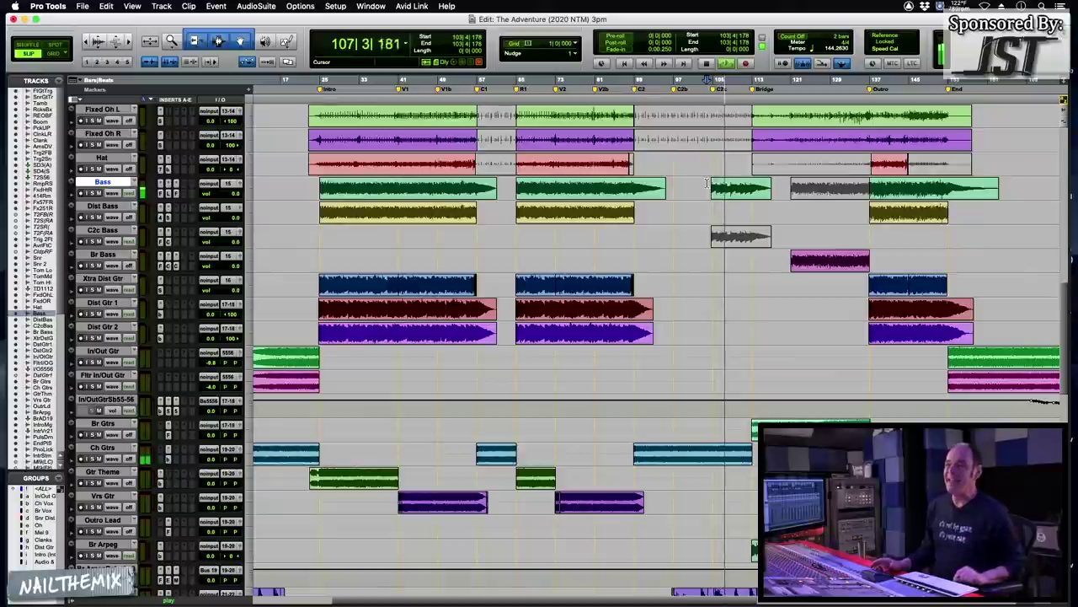
key(space)
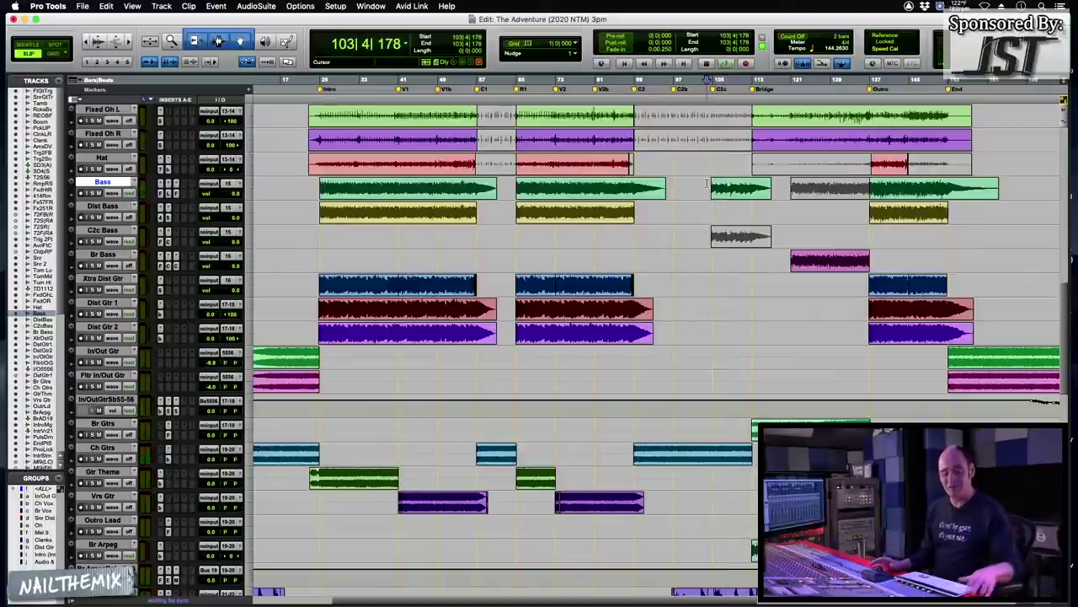
key(shift+Tab)
key(shift+semicolon)
key(super+m)
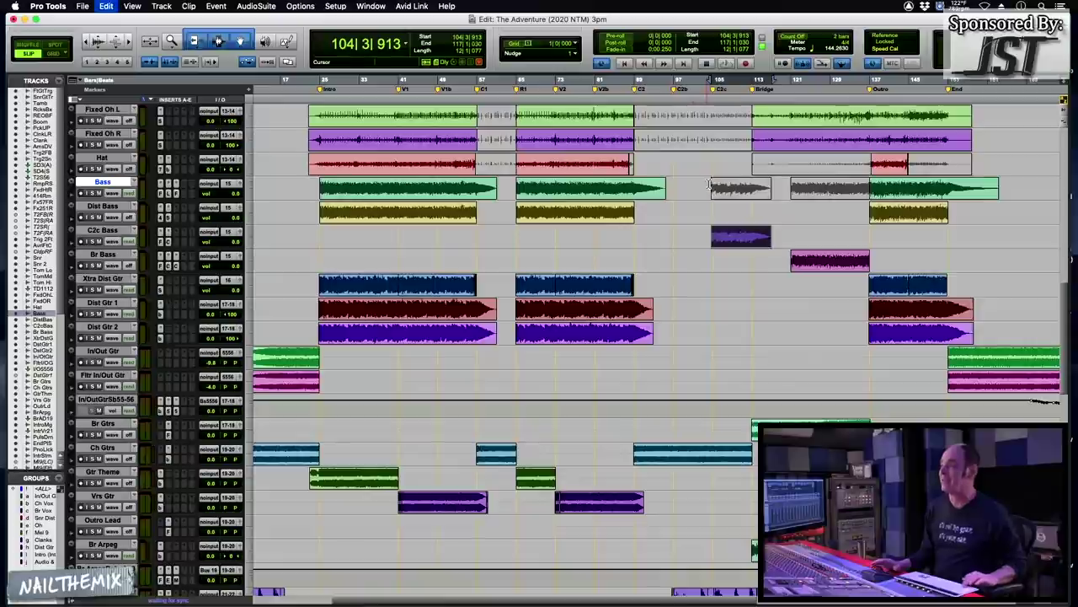
key(space)
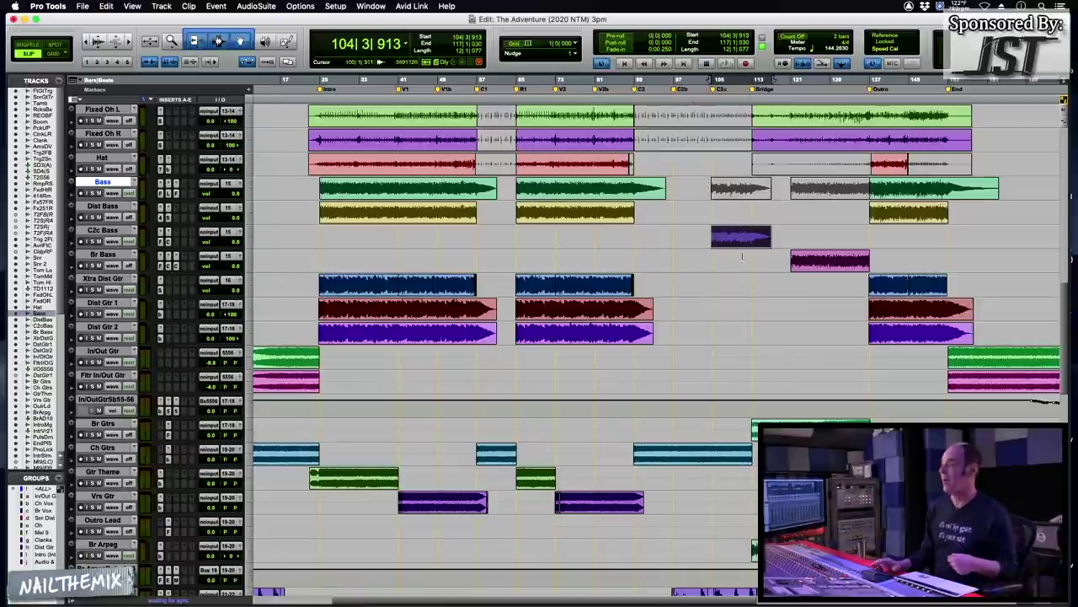
click(160, 242)
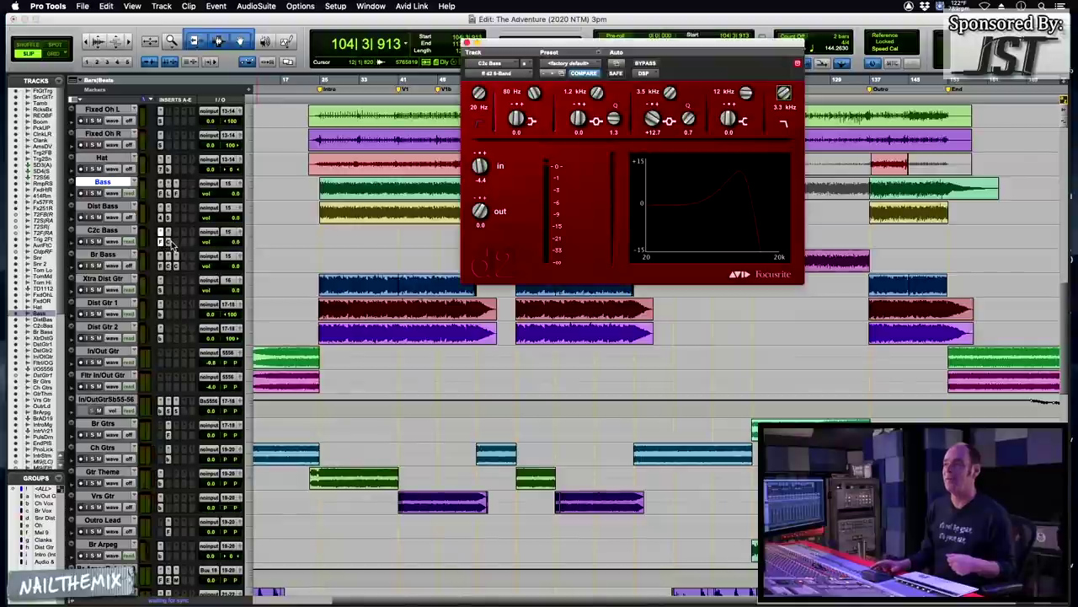
click(169, 242)
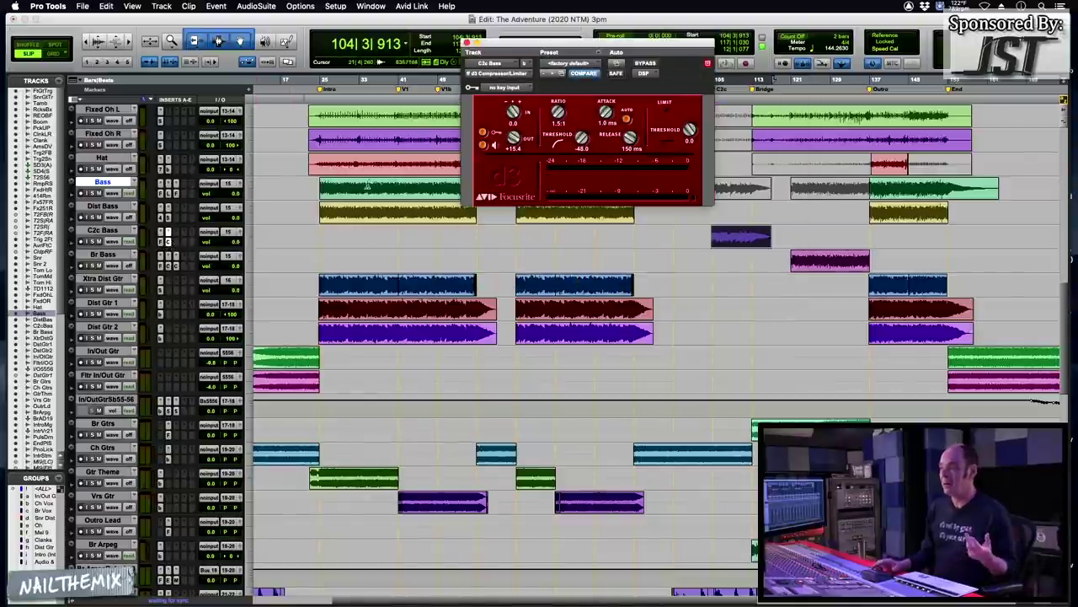
key(space)
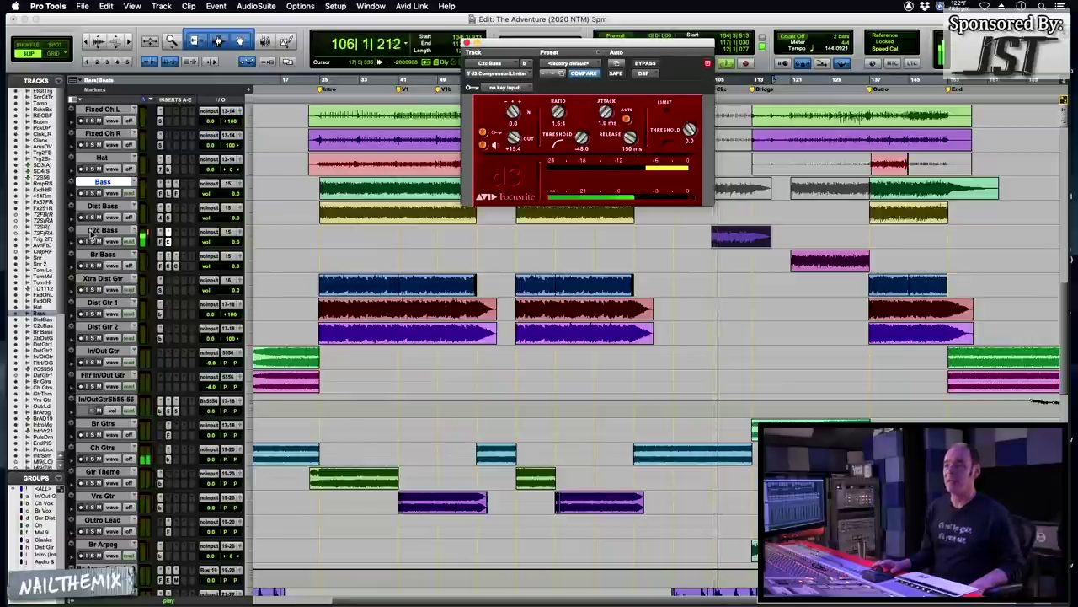
click(161, 240)
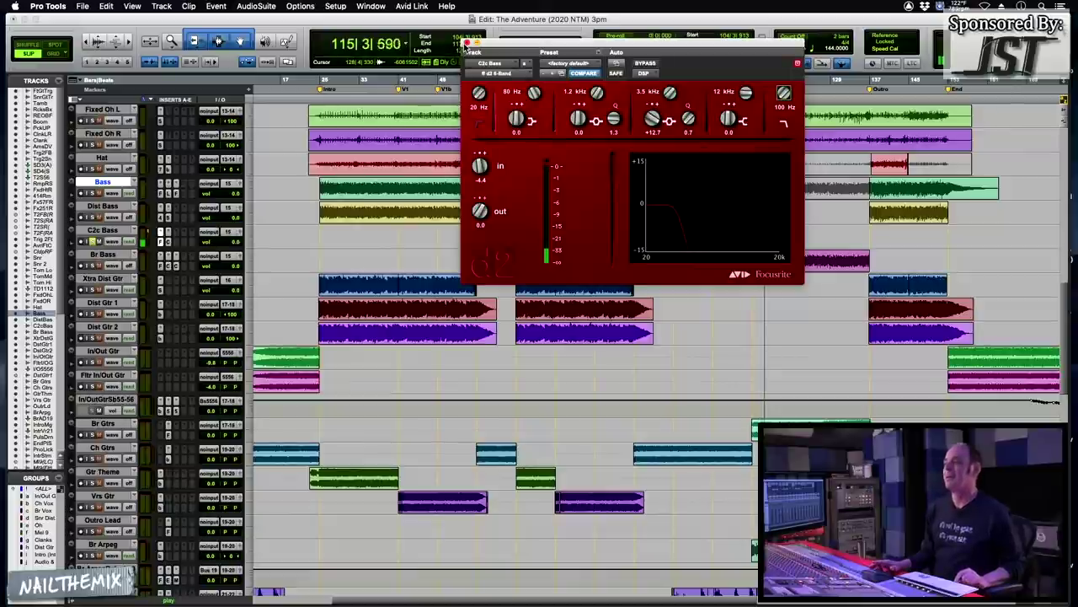
click(467, 42)
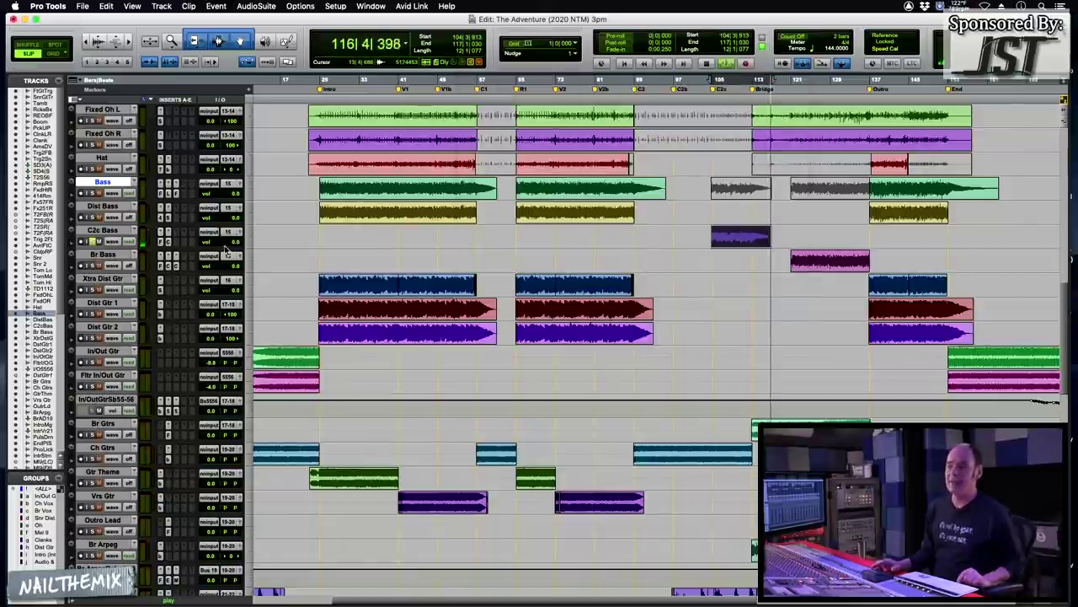
click(94, 267)
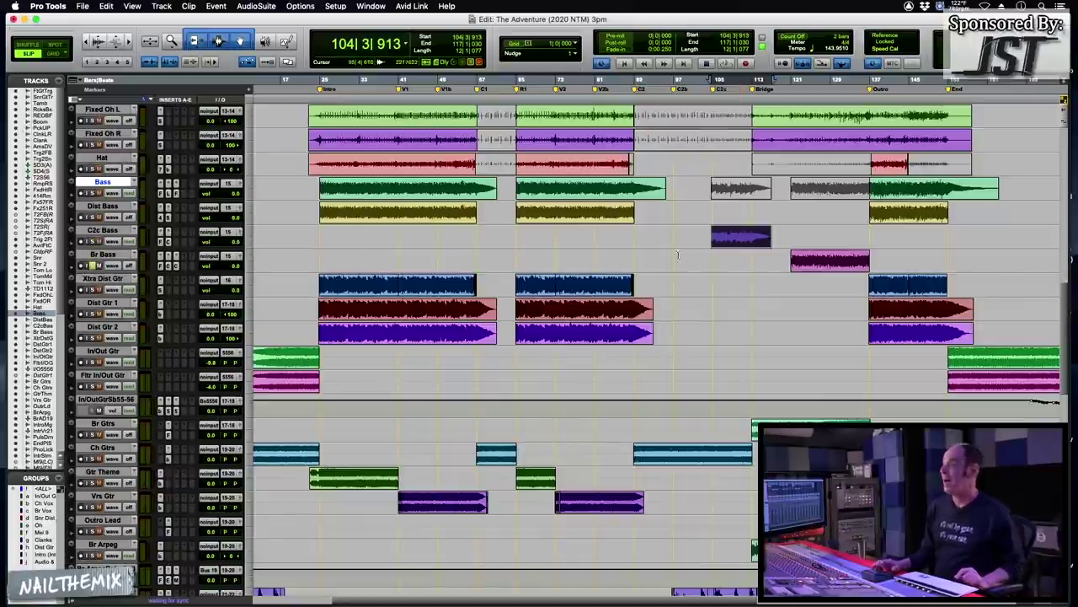
click(785, 259)
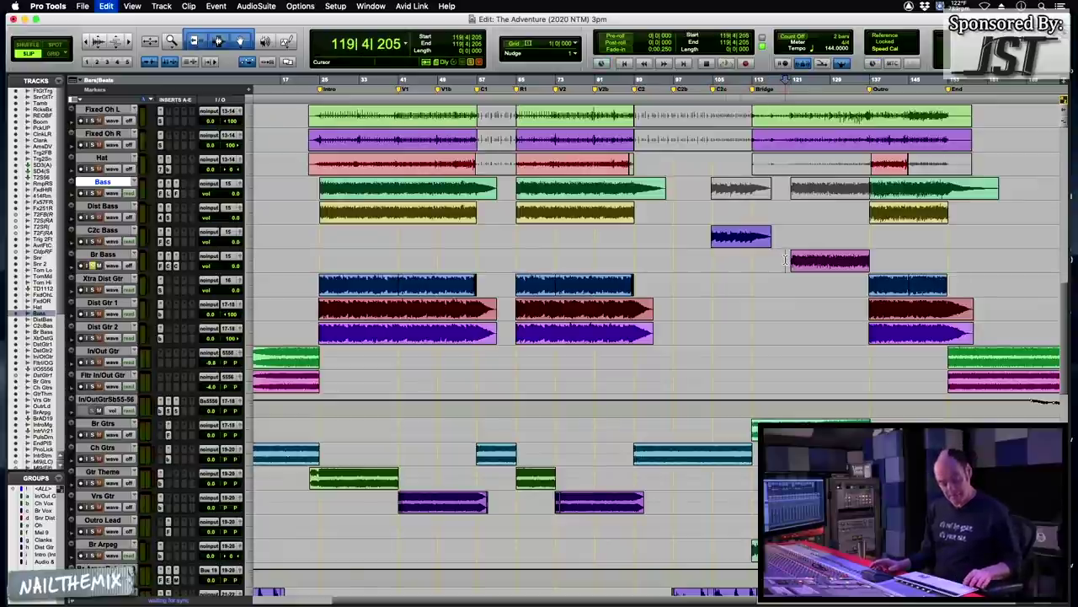
key(ctrl+Tab)
key(space)
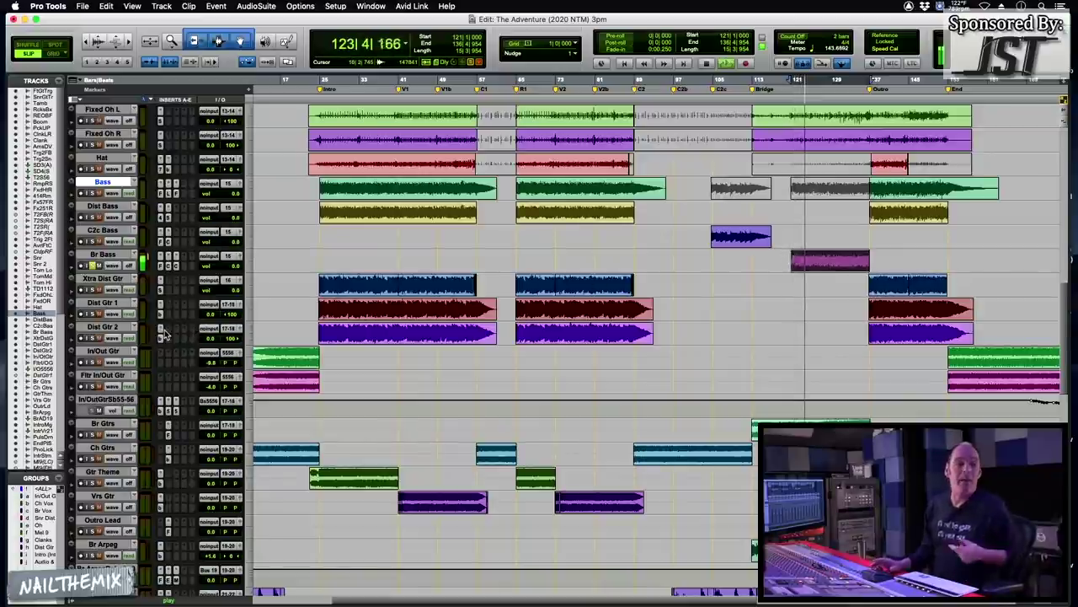
click(160, 271)
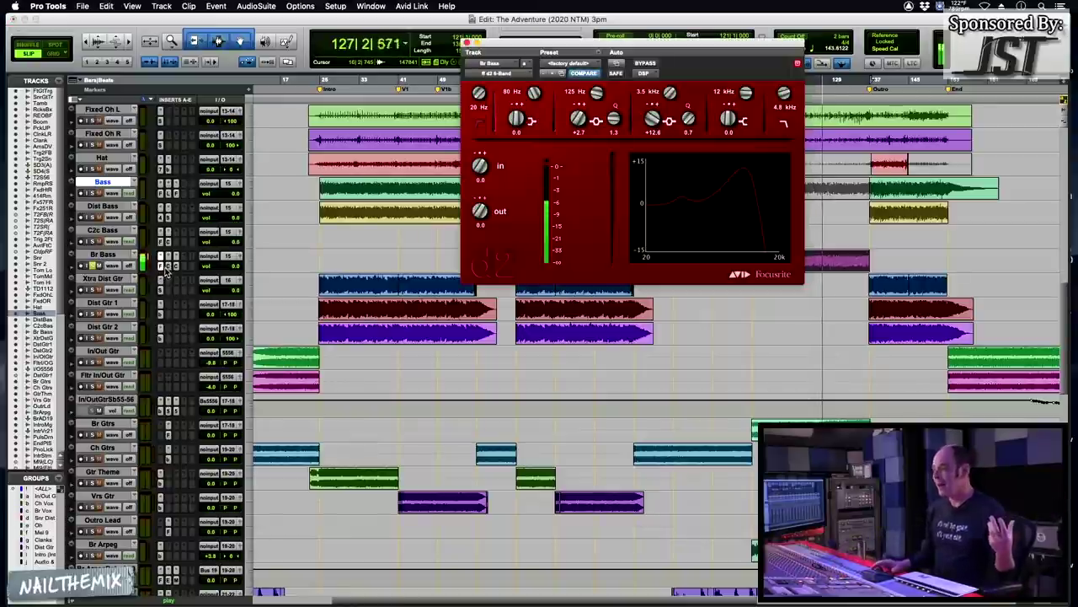
click(174, 266)
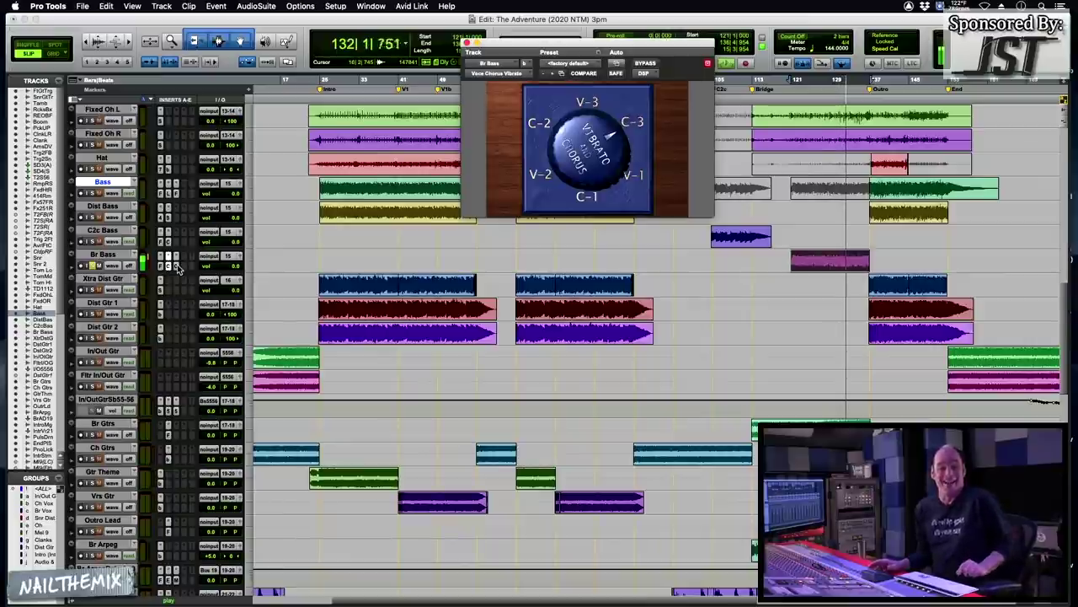
key(space)
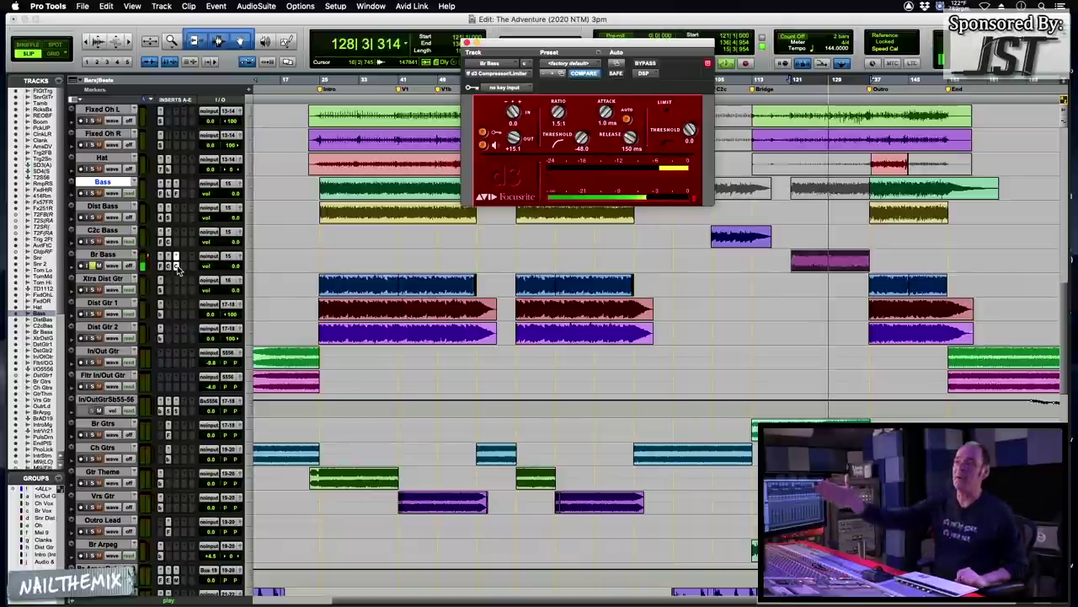
key(space)
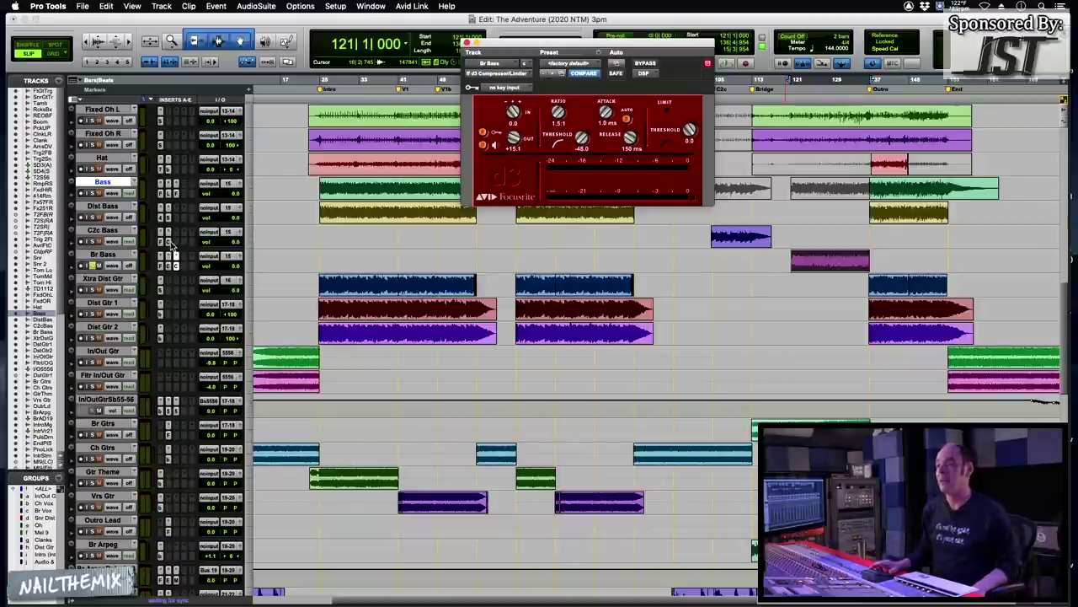
click(169, 243)
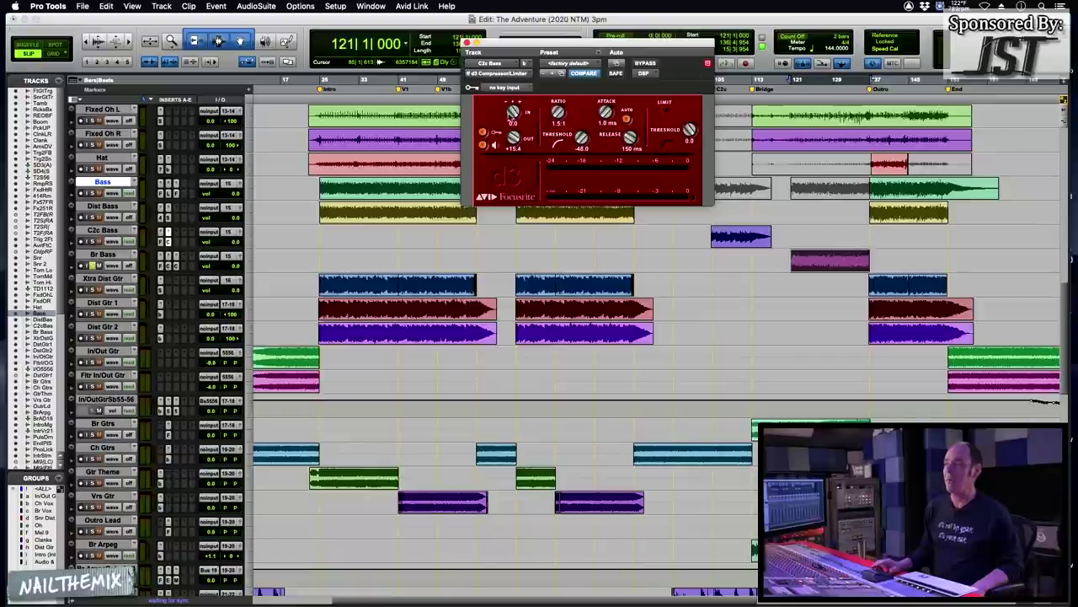
click(175, 266)
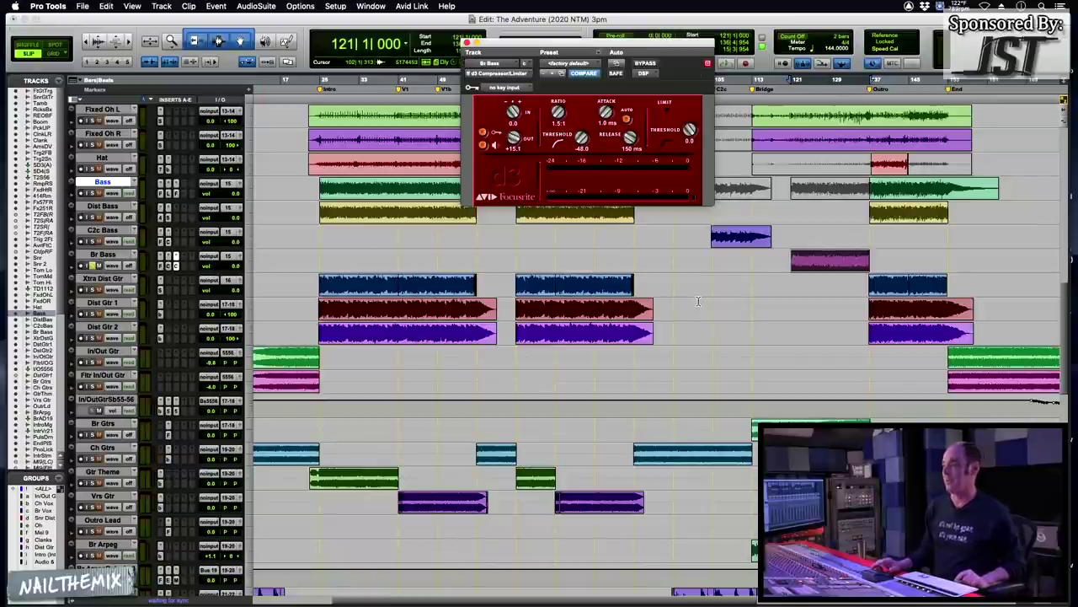
key(space)
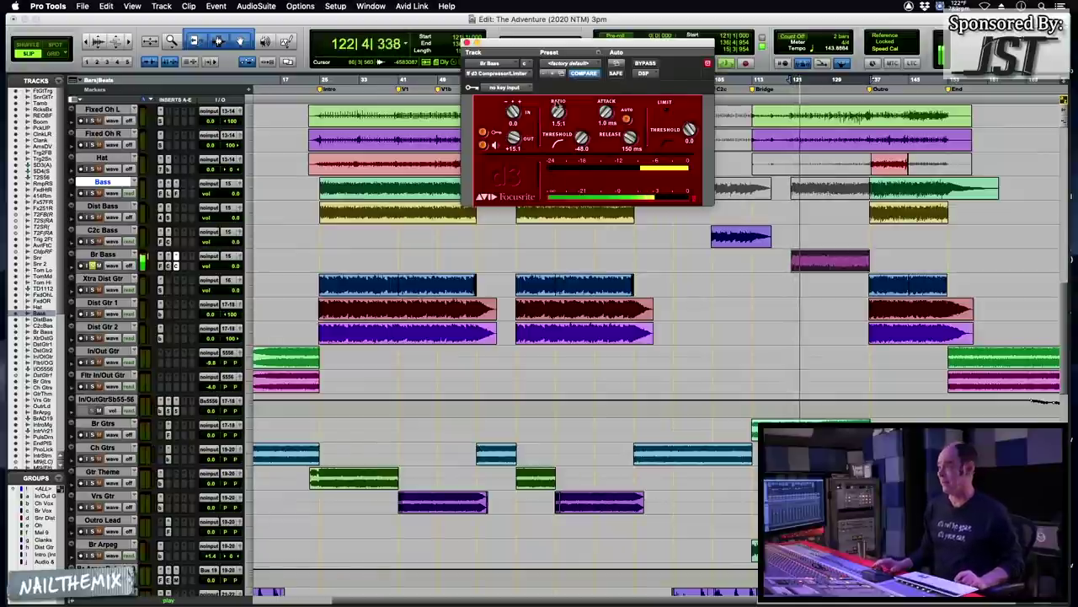
key(space)
click(466, 43)
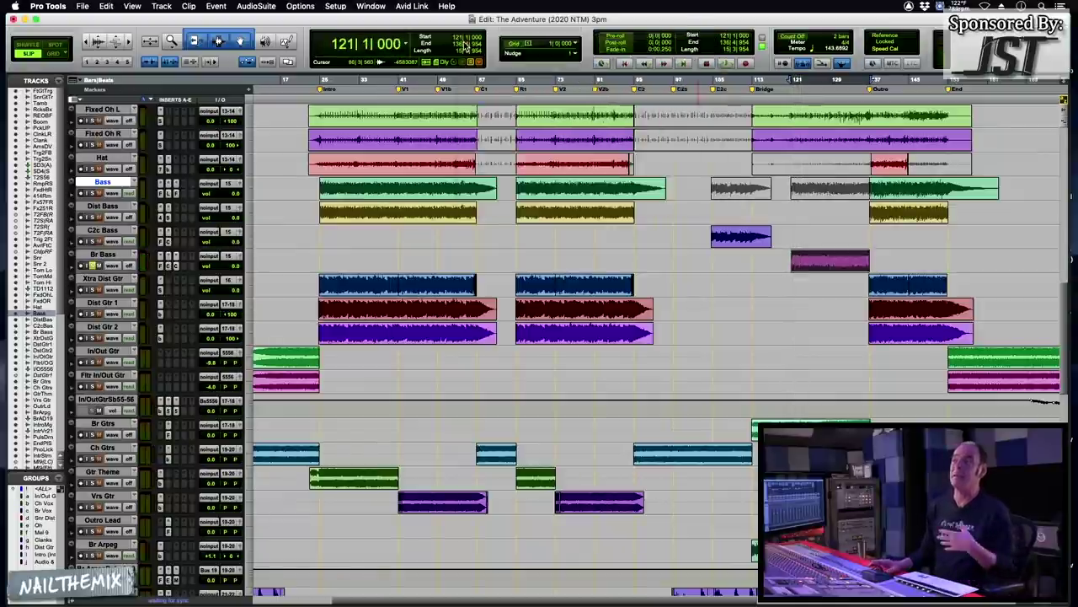
click(317, 232)
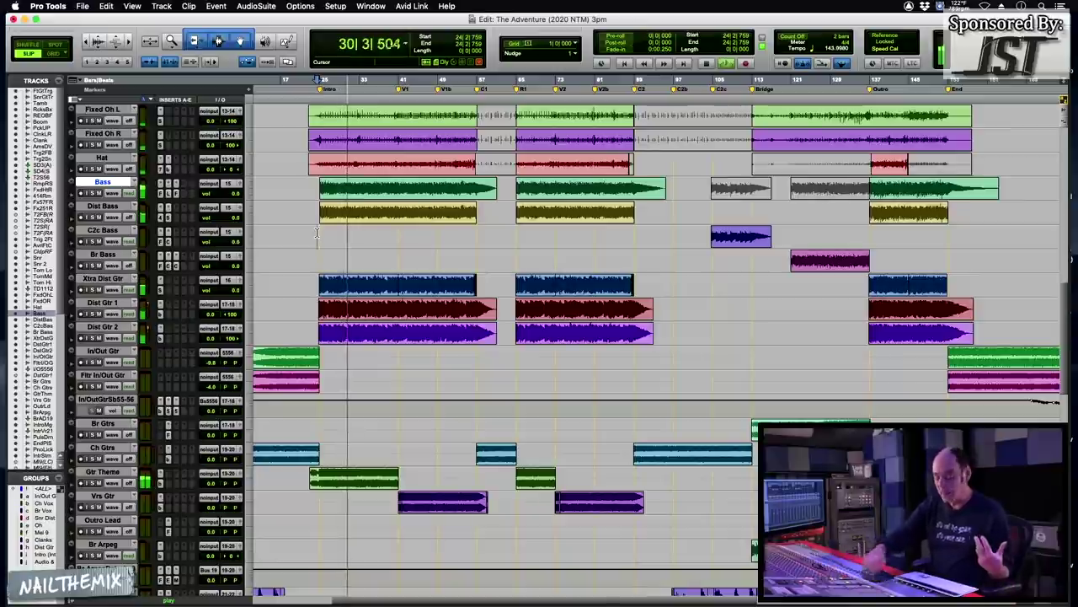
key(space)
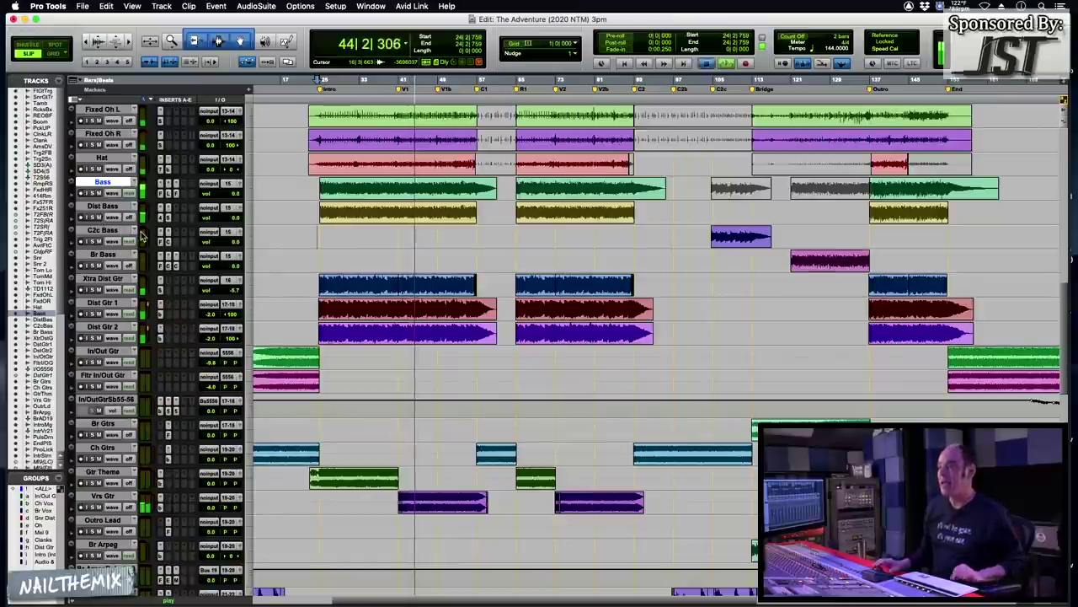
key(space)
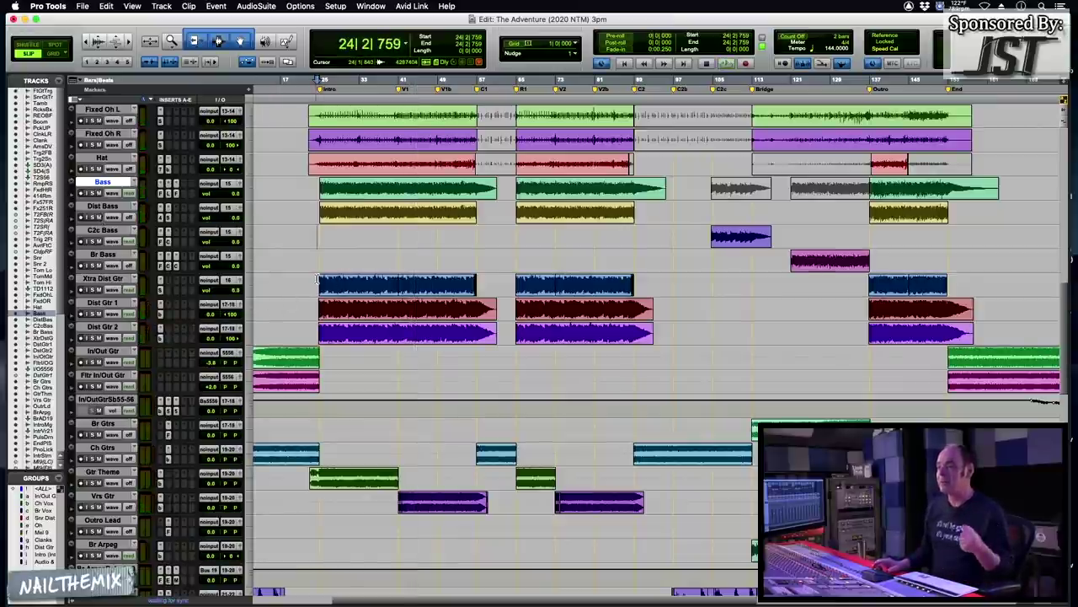